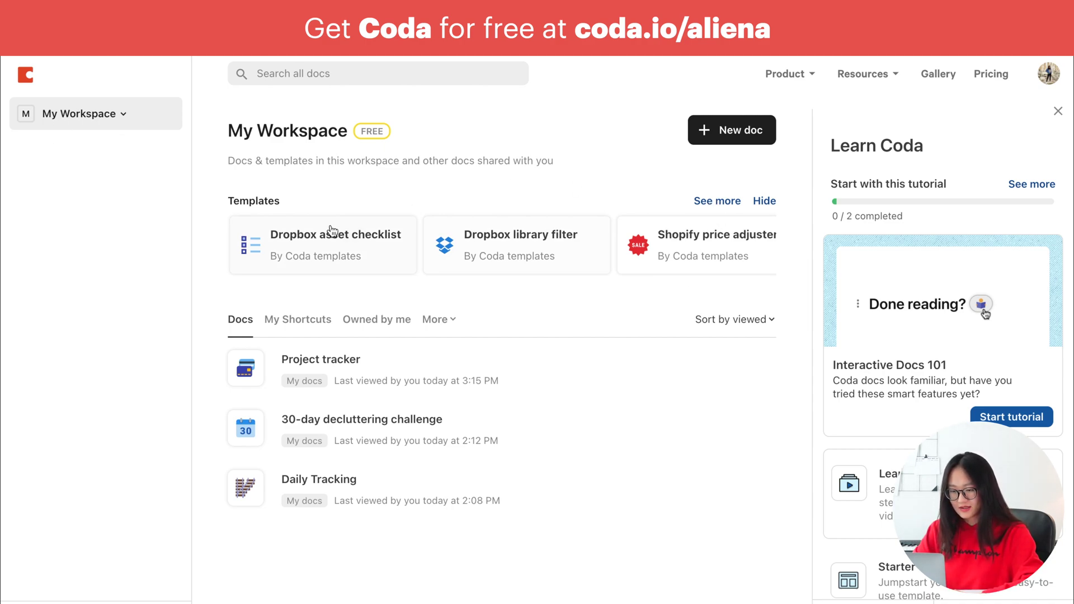
Step: Search the templates for "design" and create a doc from the Design to-do list with Figma template
{"action": "left_click", "coordinate": [714, 201]}
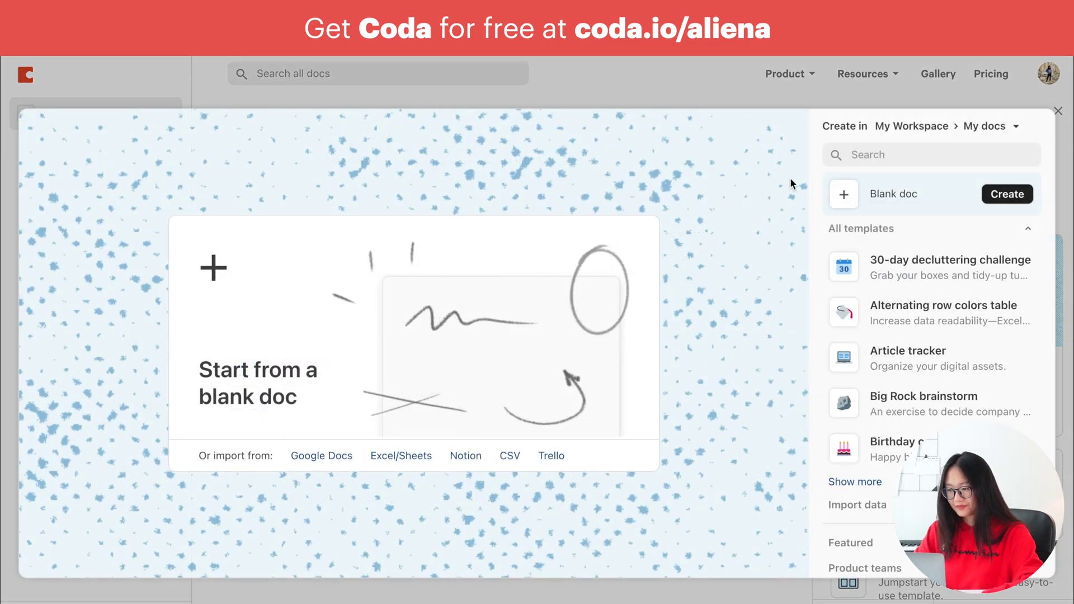
{"action": "left_click", "coordinate": [898, 152]}
{"action": "type", "text": "design"}
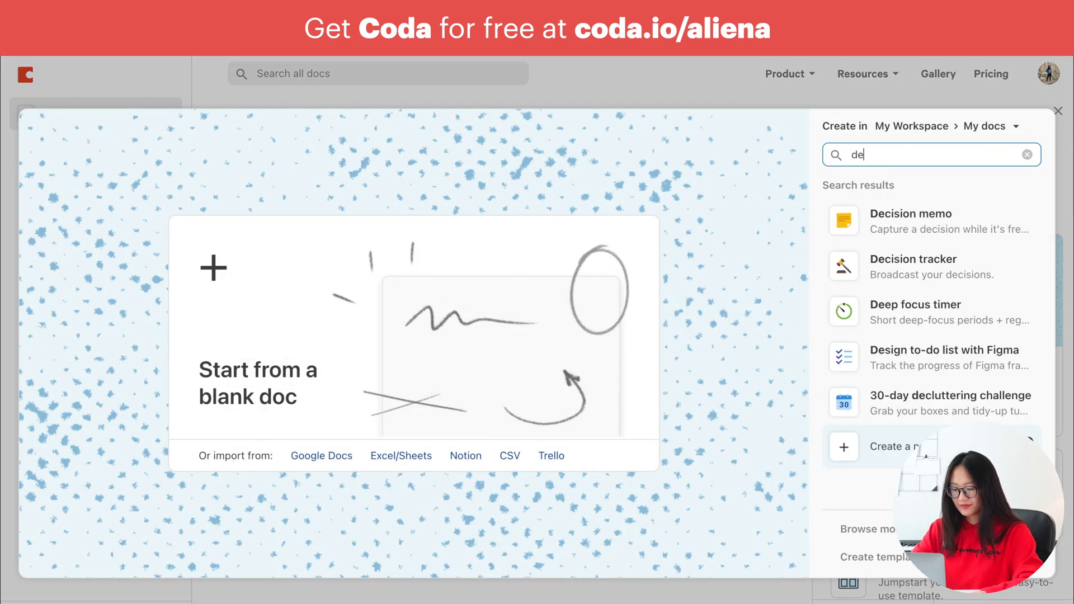
{"action": "left_click", "coordinate": [945, 221]}
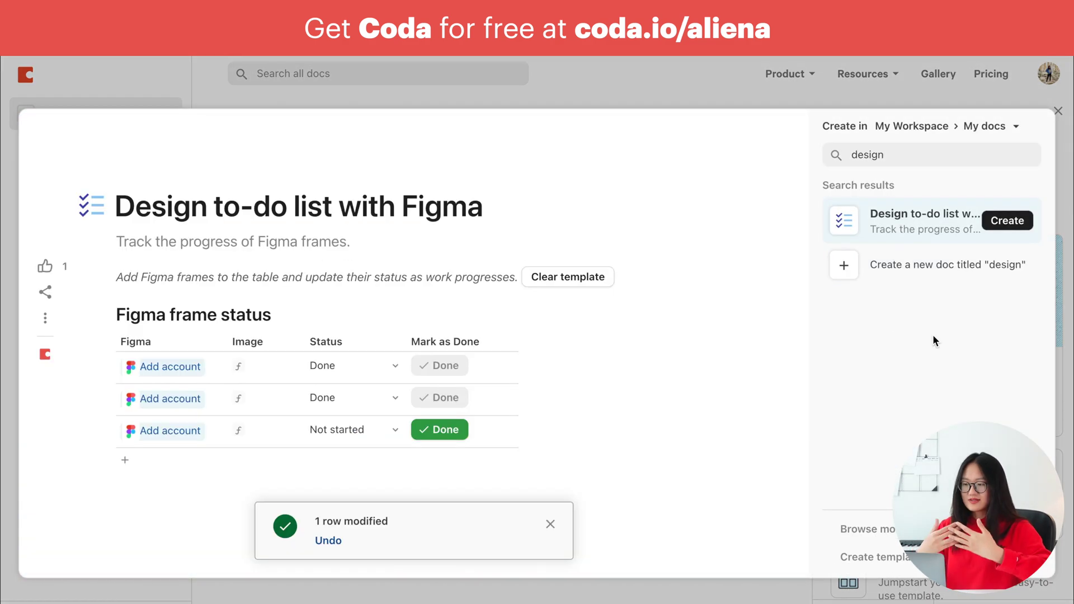
{"action": "left_click", "coordinate": [993, 224]}
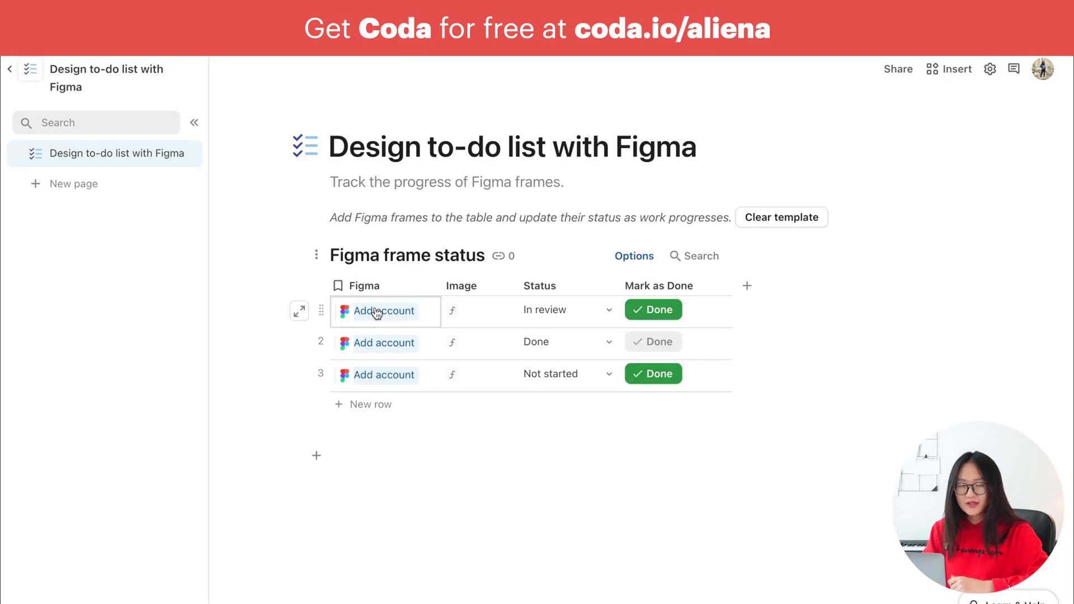
Step: Connect a new shared Figma account from the first row of the Figma frame status table
{"action": "left_click", "coordinate": [377, 312]}
{"action": "left_click", "coordinate": [371, 381]}
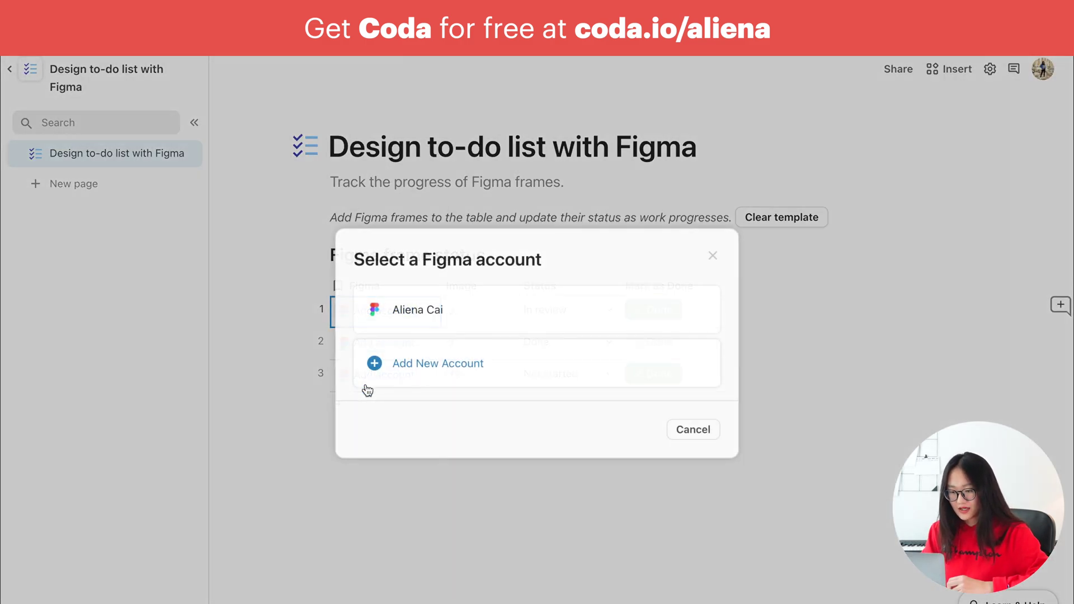
{"action": "left_click", "coordinate": [404, 365]}
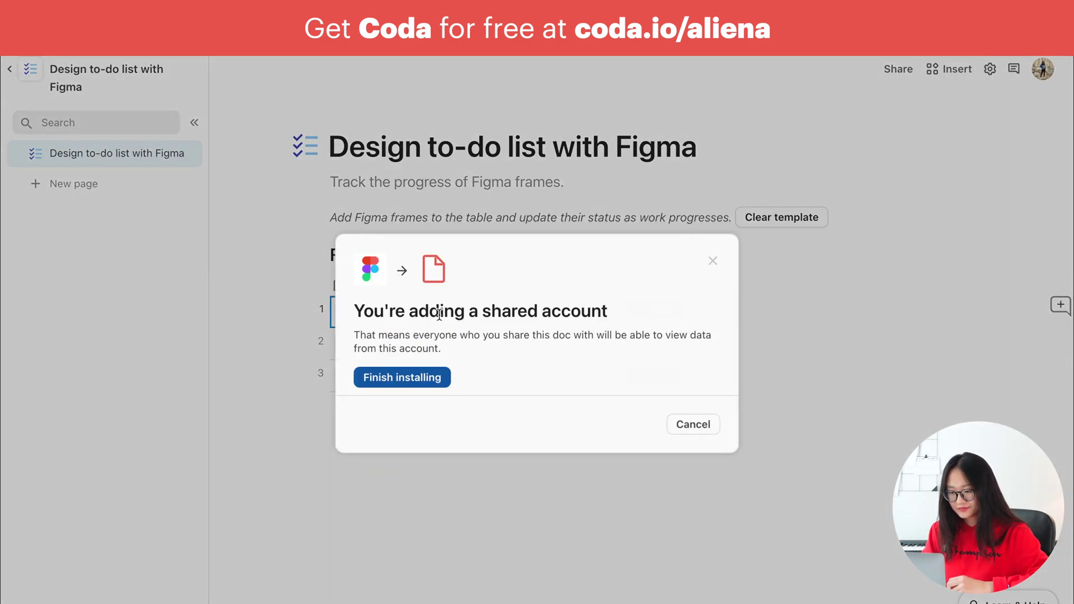
{"action": "left_click", "coordinate": [434, 383]}
{"action": "left_click", "coordinate": [457, 537]}
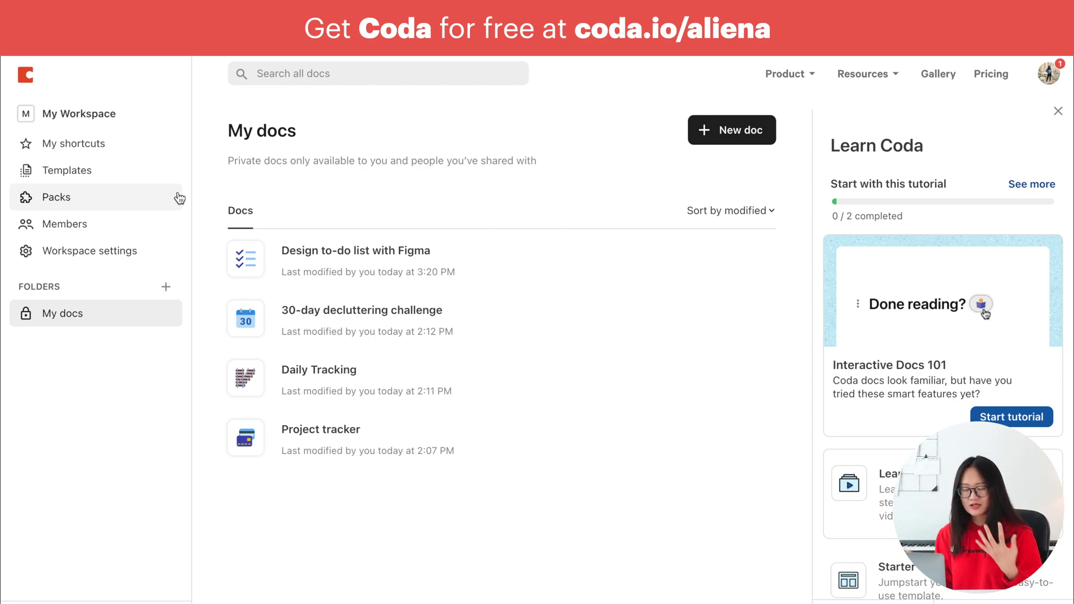
Step: Return to My Workspace and create a doc from the 30-day decluttering challenge template
{"action": "left_click", "coordinate": [90, 115]}
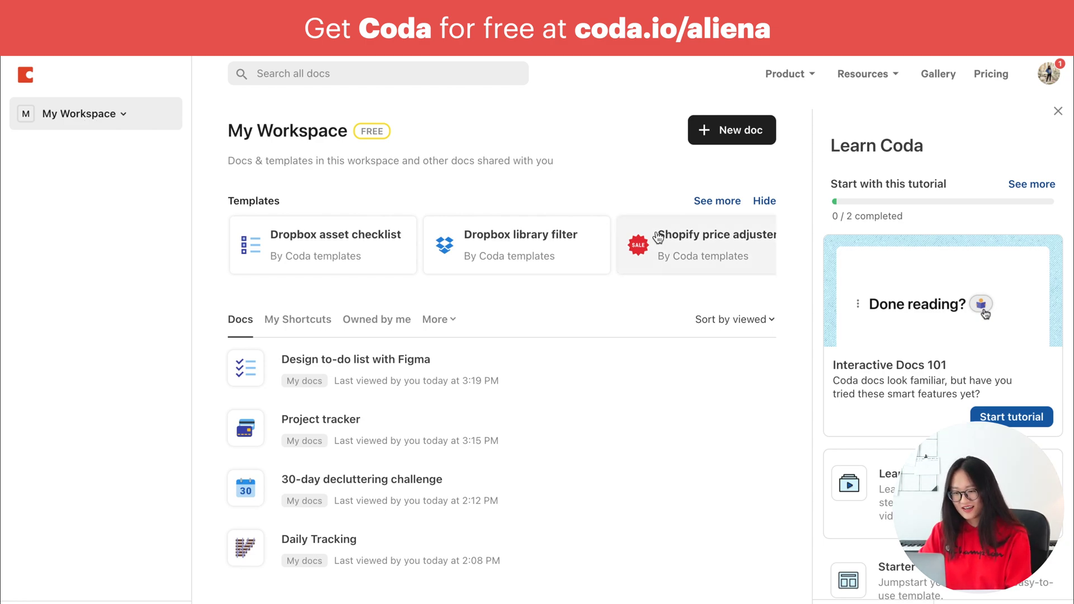
{"action": "left_click", "coordinate": [733, 202]}
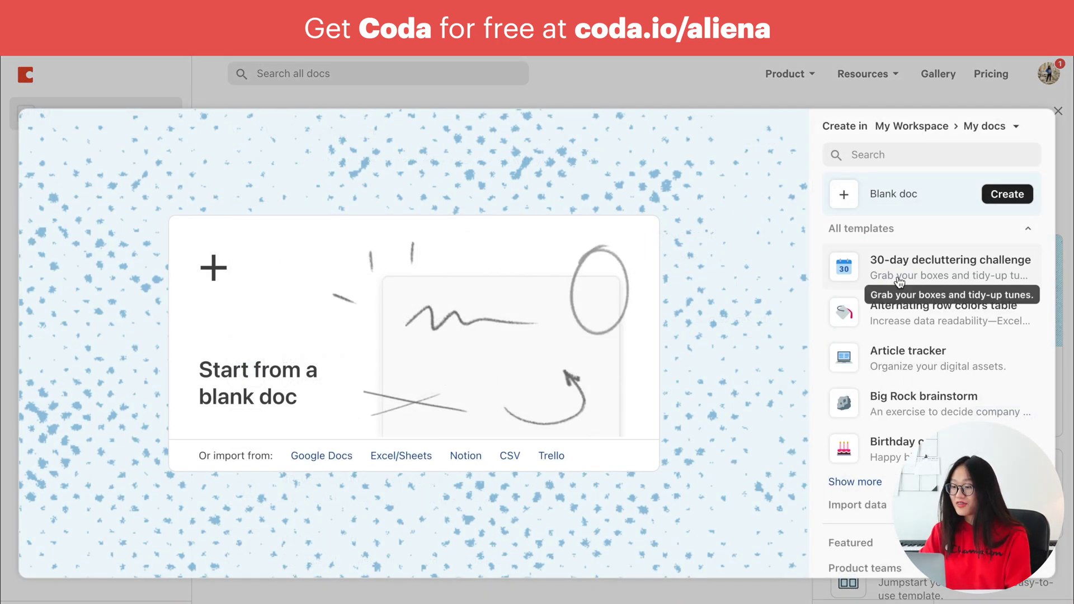
{"action": "left_click", "coordinate": [908, 280]}
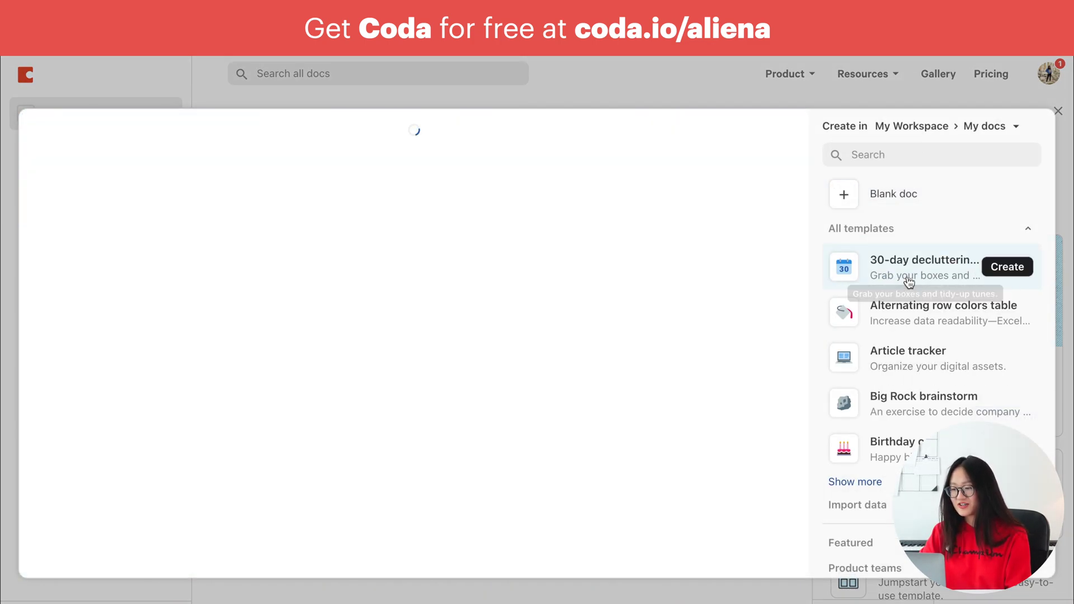
{"action": "left_click", "coordinate": [1000, 270]}
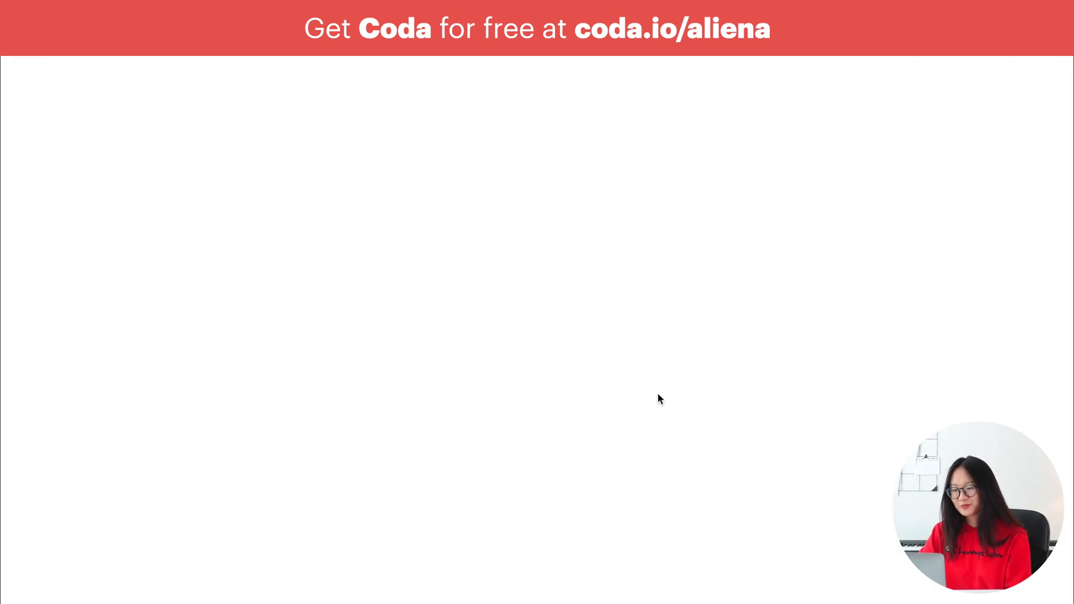
{"action": "scroll", "coordinate": [659, 400], "scroll_direction": "down", "scroll_amount": 3}
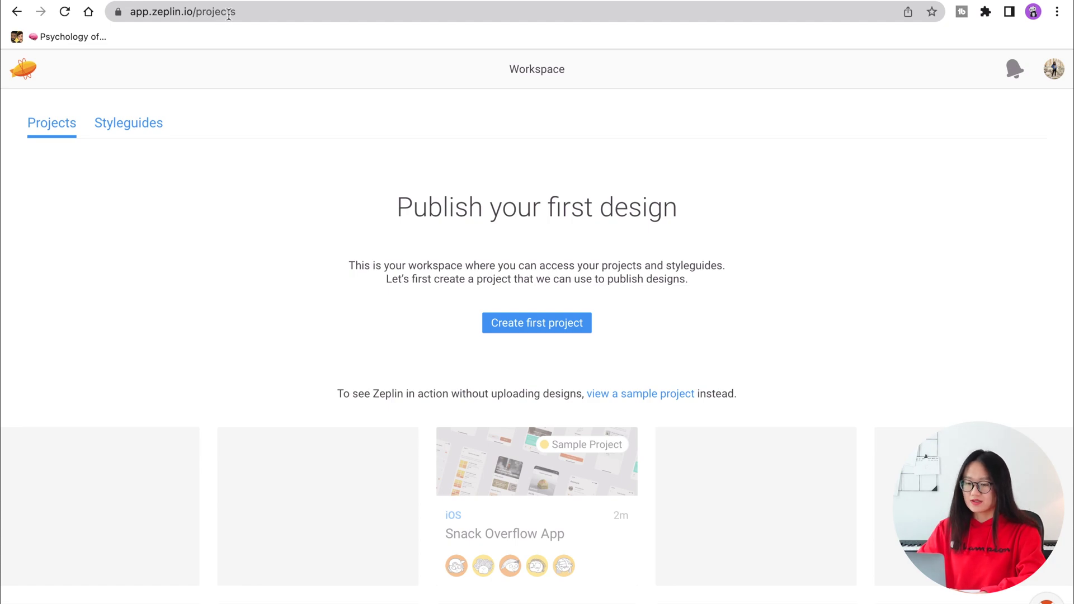
Step: Switch to Zeplin, create the first project with the Web type and name it Tripma
{"action": "left_click", "coordinate": [550, 329]}
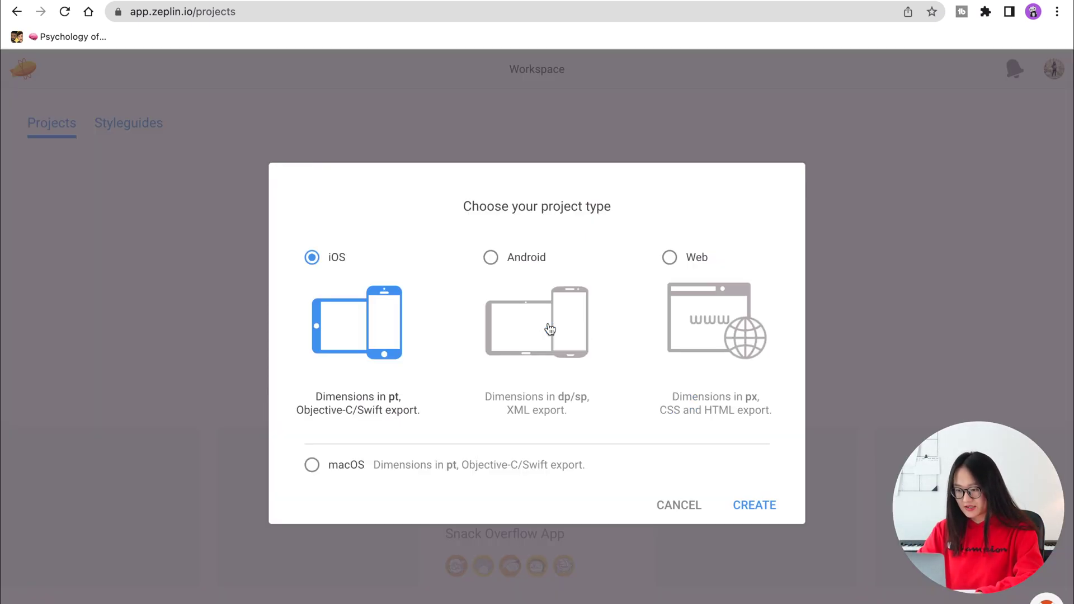
{"action": "left_click", "coordinate": [670, 258]}
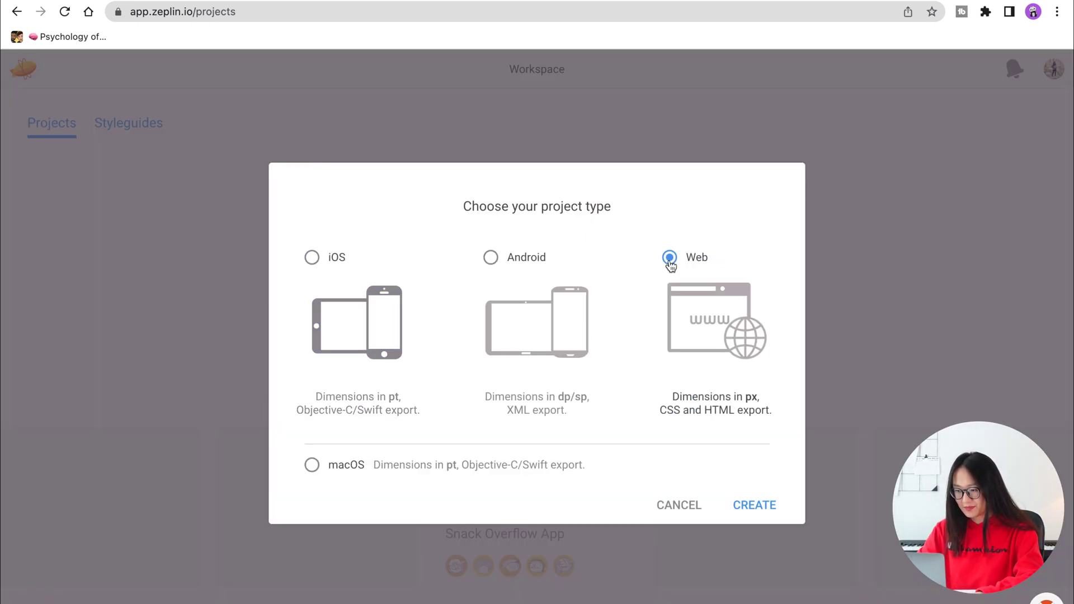
{"action": "left_click", "coordinate": [736, 510]}
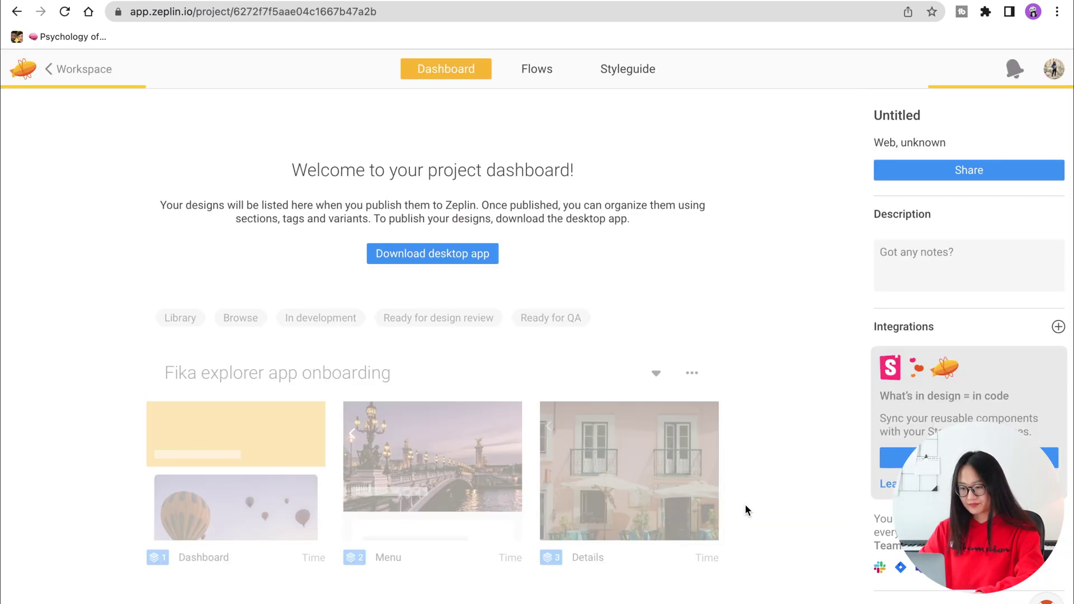
{"action": "type", "text": "Tripm"}
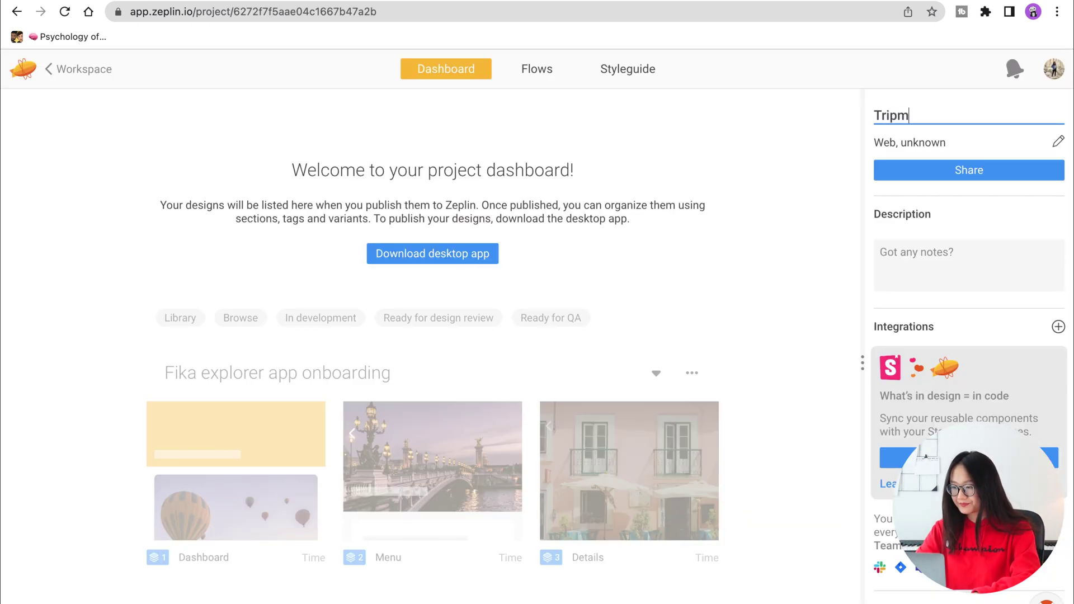
{"action": "type", "text": "a"}
{"action": "left_click", "coordinate": [860, 153]}
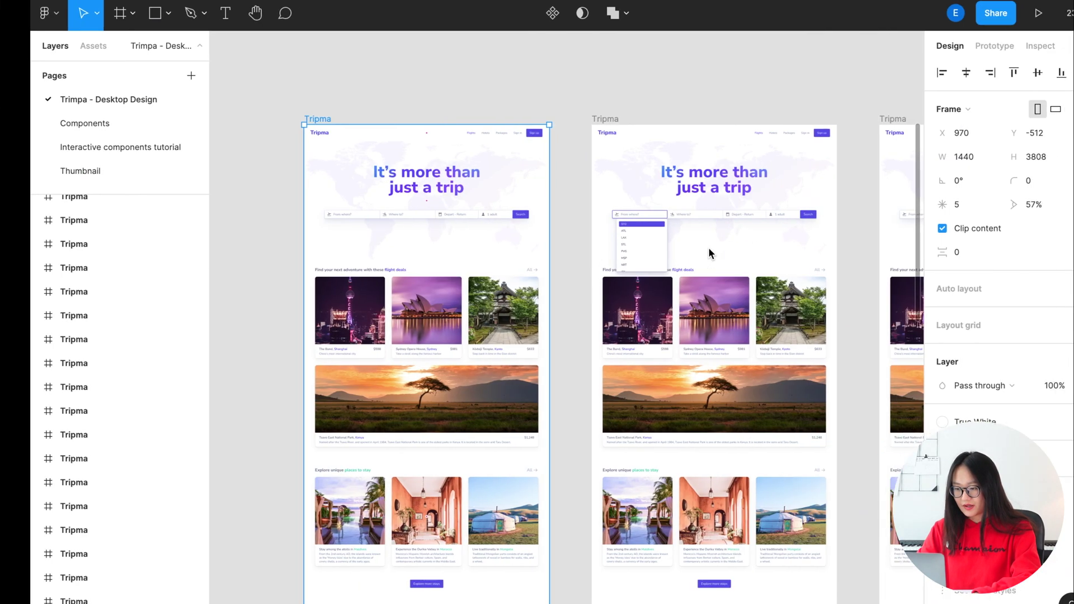
Step: Switch to Figma and export the first three tall Tripma homepage frames to the Tripma project with the Zeplin plugin
{"action": "scroll", "coordinate": [407, 223], "scroll_direction": "down", "scroll_amount": 5}
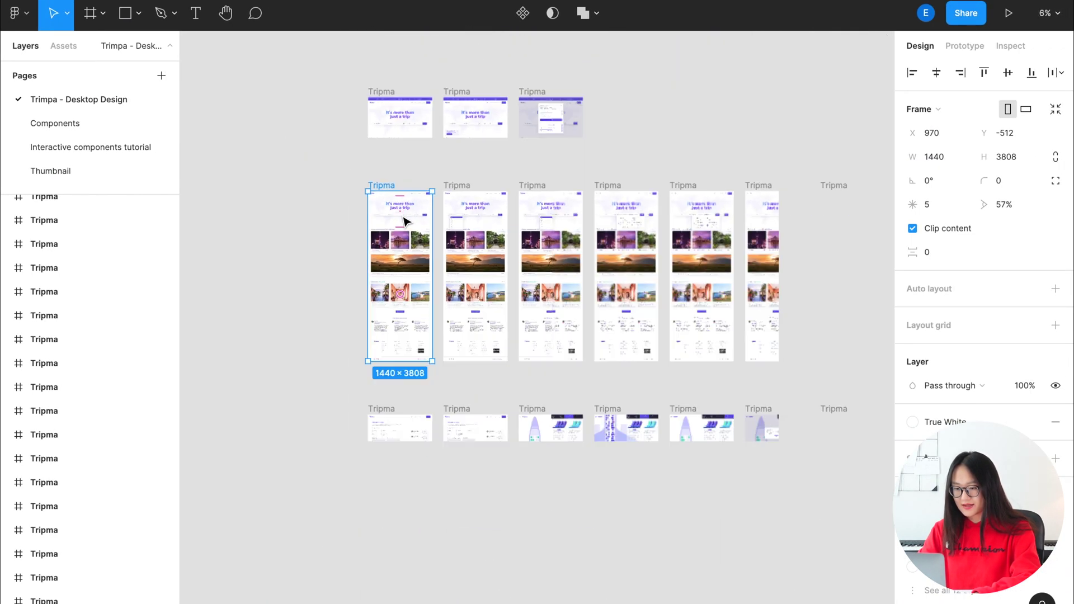
{"action": "scroll", "coordinate": [406, 220], "scroll_direction": "down", "scroll_amount": 5}
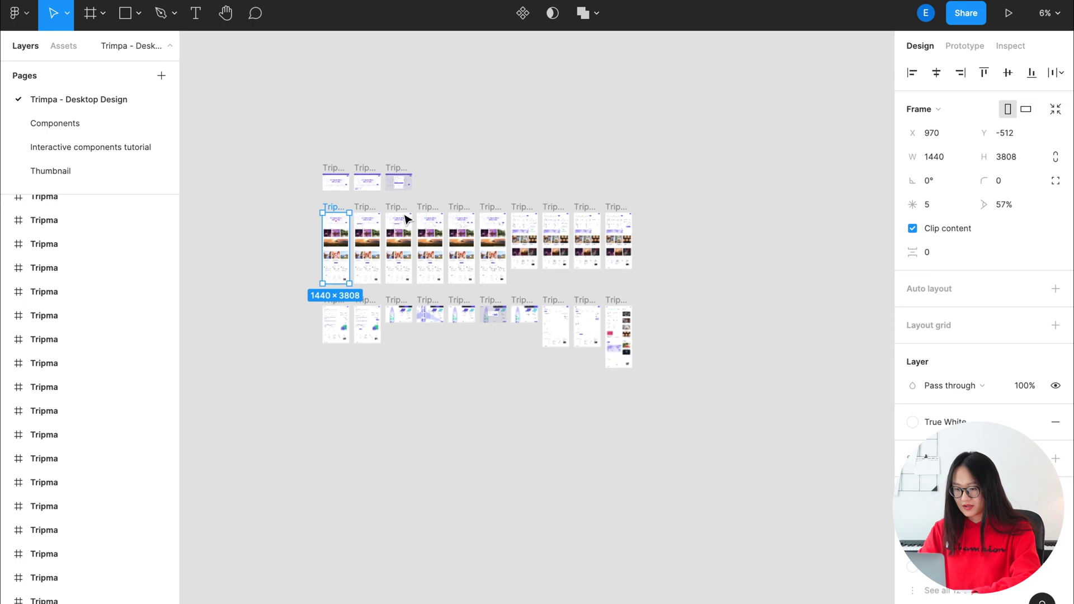
{"action": "scroll", "coordinate": [350, 223], "scroll_direction": "up", "scroll_amount": 10}
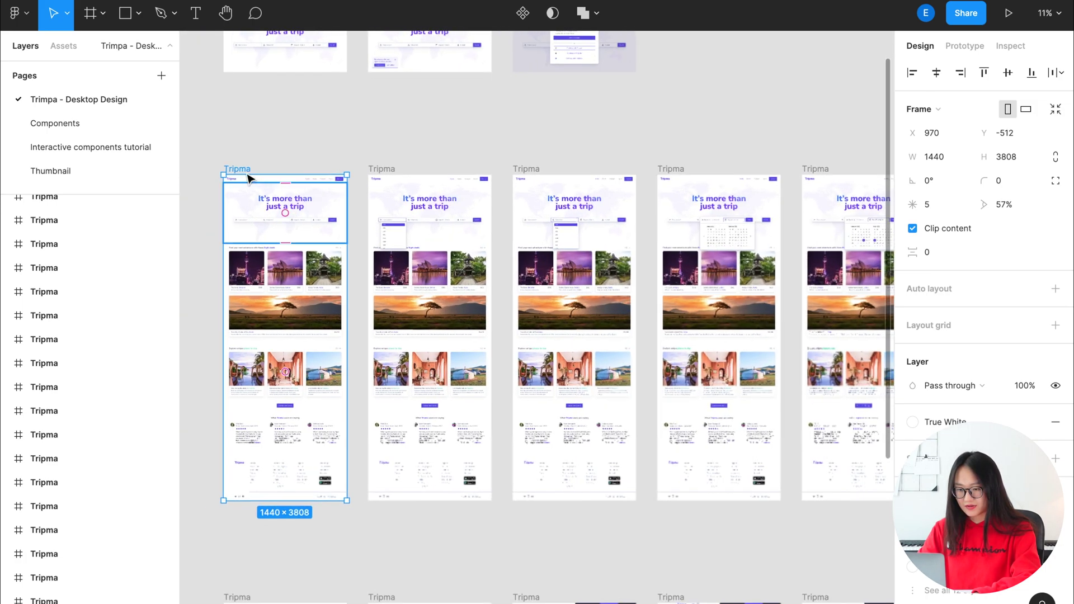
{"action": "left_click", "coordinate": [391, 171], "text": "shift"}
{"action": "left_click", "coordinate": [534, 172], "text": "shift"}
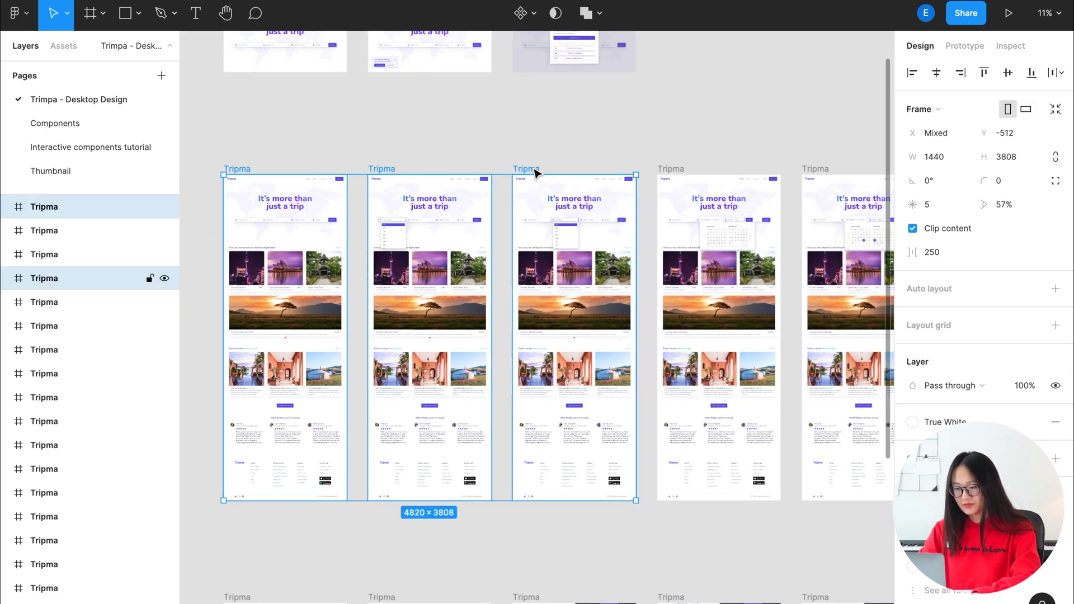
{"action": "right_click", "coordinate": [536, 169]}
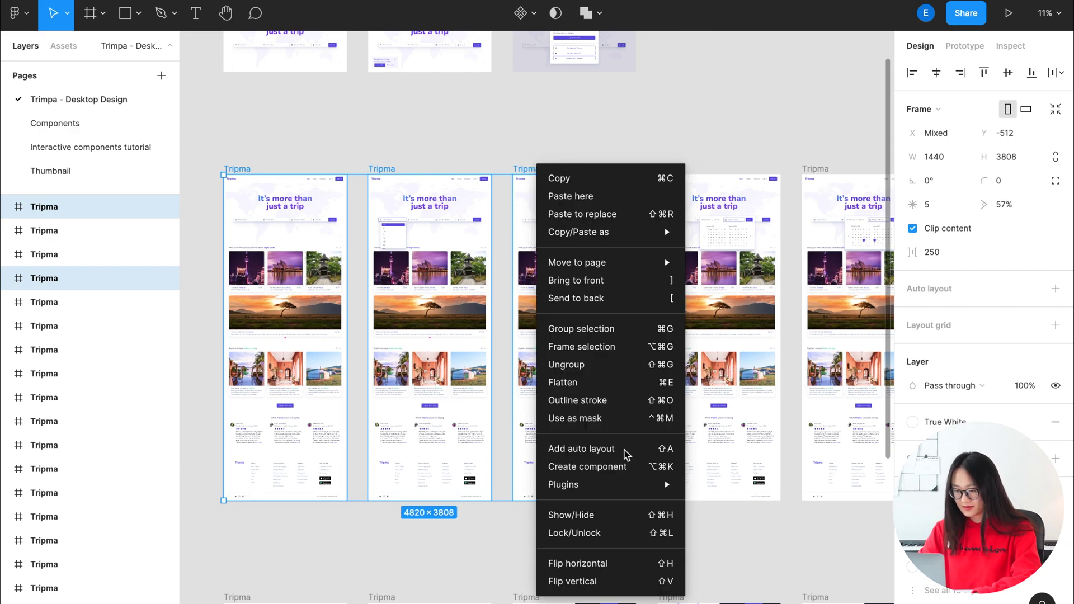
{"action": "mouse_move", "coordinate": [623, 486]}
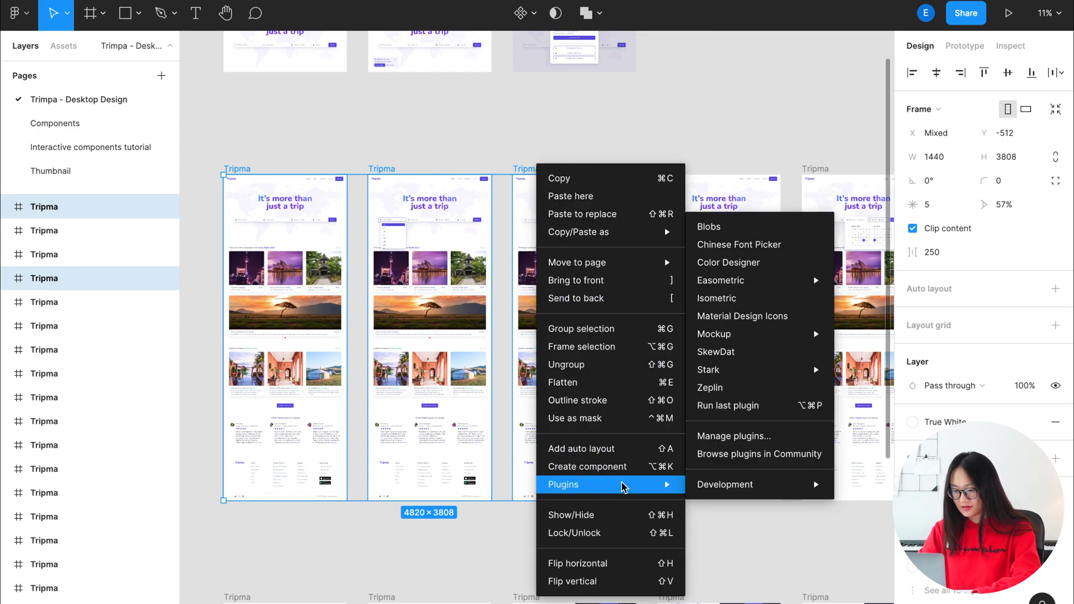
{"action": "left_click", "coordinate": [743, 386]}
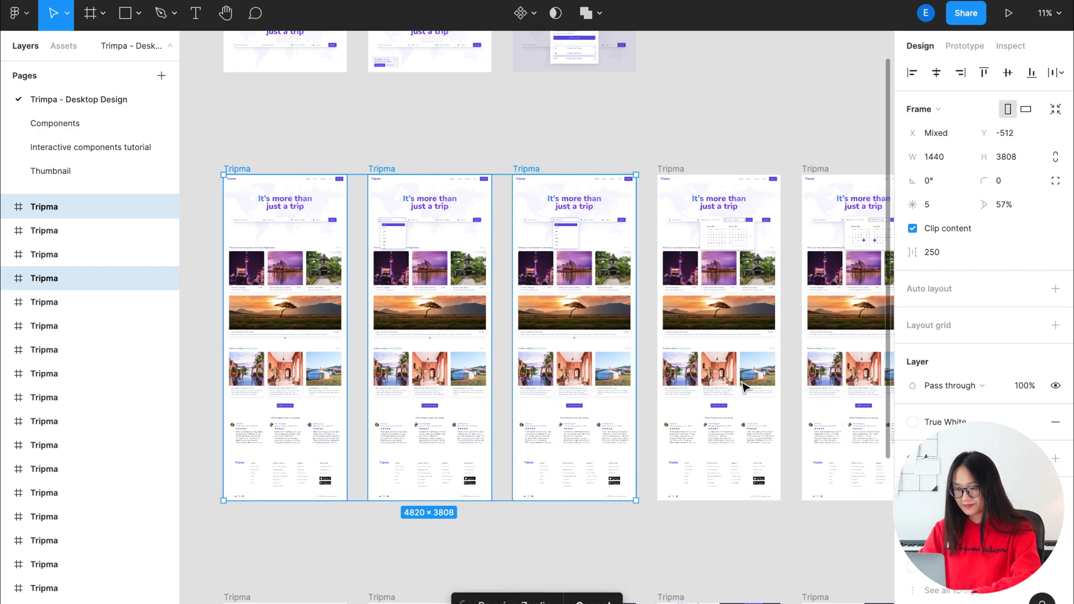
{"action": "left_click", "coordinate": [587, 315]}
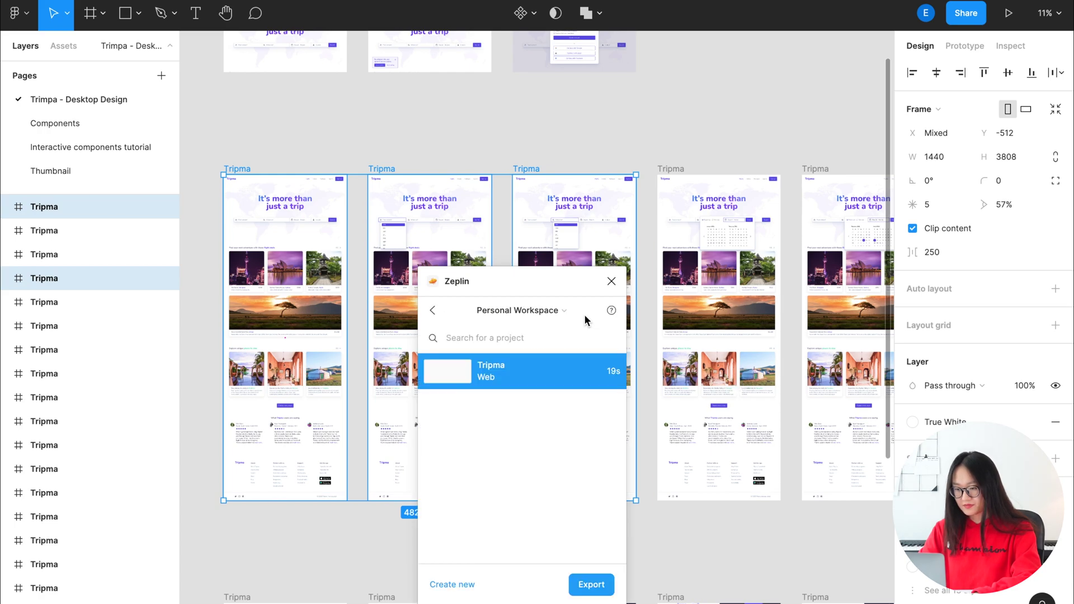
{"action": "left_click", "coordinate": [595, 587]}
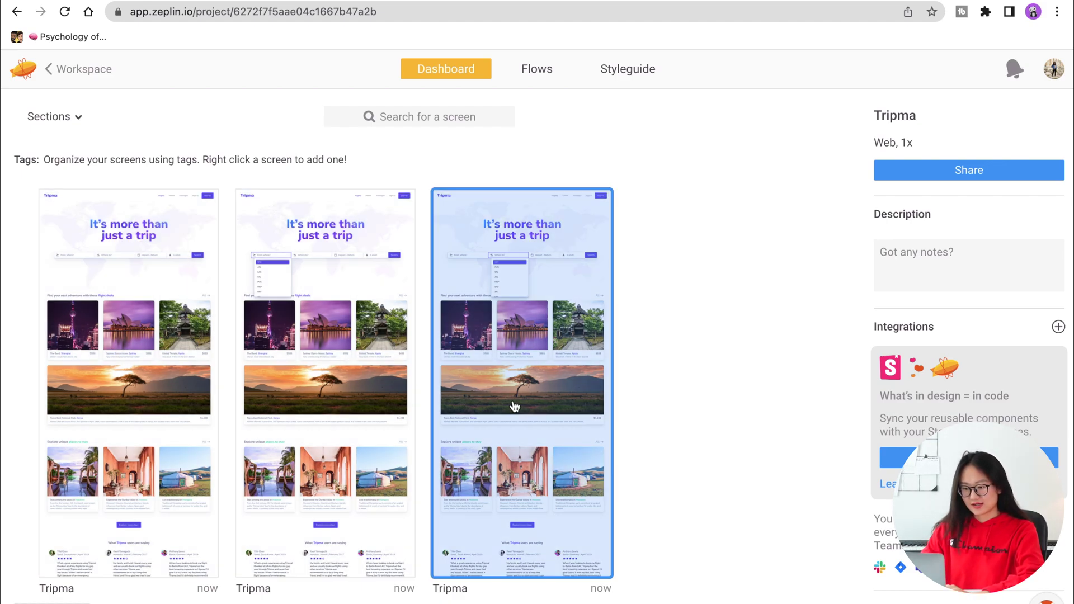
Step: Switch to Zeplin, inspect the hero heading's specs and code in the first Tripma screen, and return to the project dashboard
{"action": "scroll", "coordinate": [525, 411], "scroll_direction": "down", "scroll_amount": 1}
{"action": "left_click", "coordinate": [123, 297]}
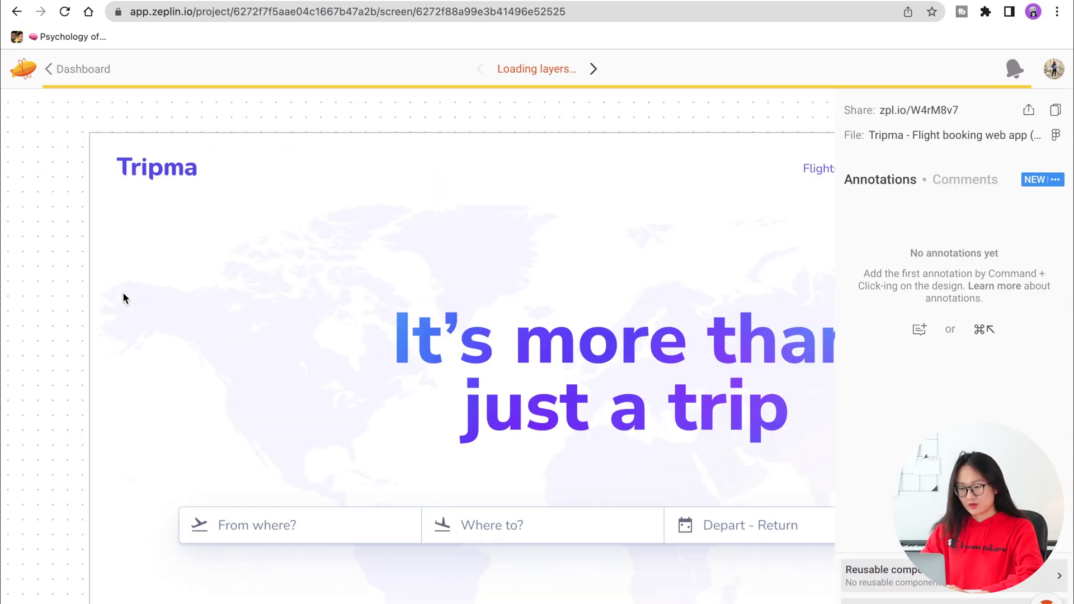
{"action": "scroll", "coordinate": [122, 297], "scroll_direction": "down", "scroll_amount": 4}
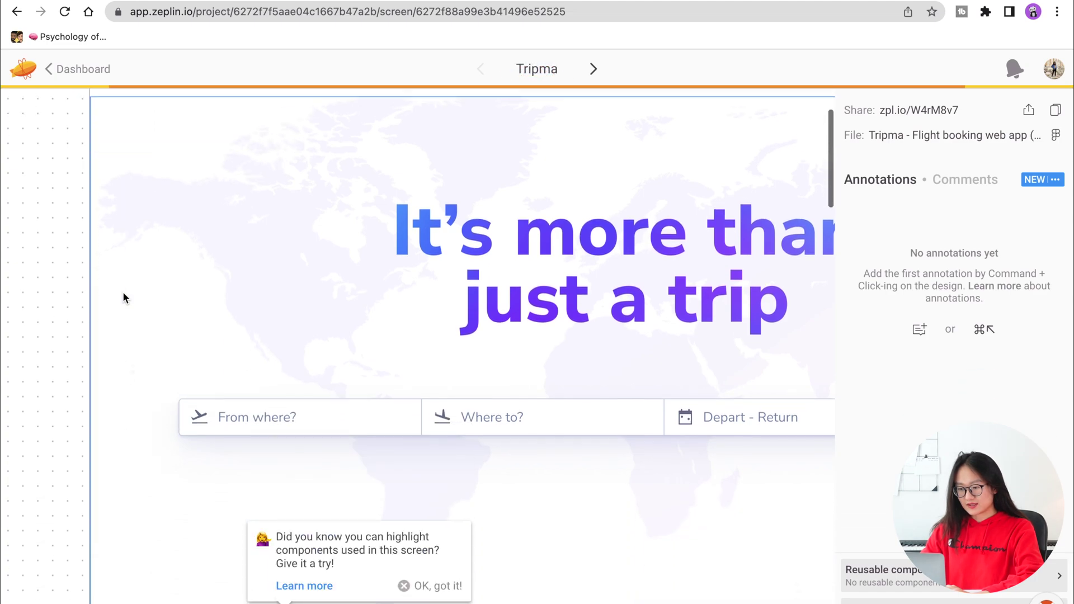
{"action": "left_click", "coordinate": [516, 264]}
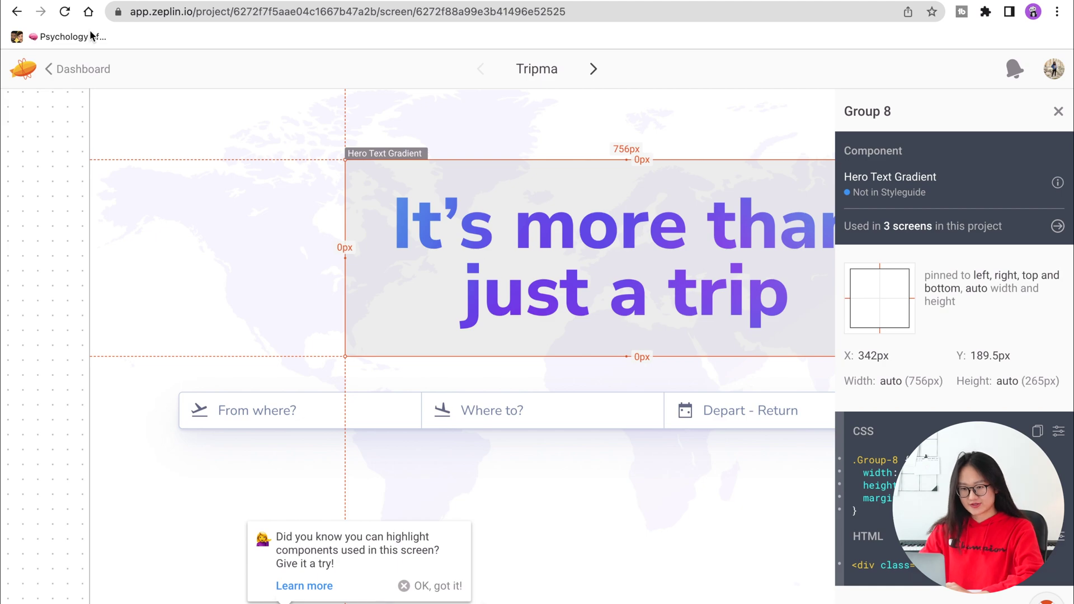
{"action": "left_click", "coordinate": [50, 74]}
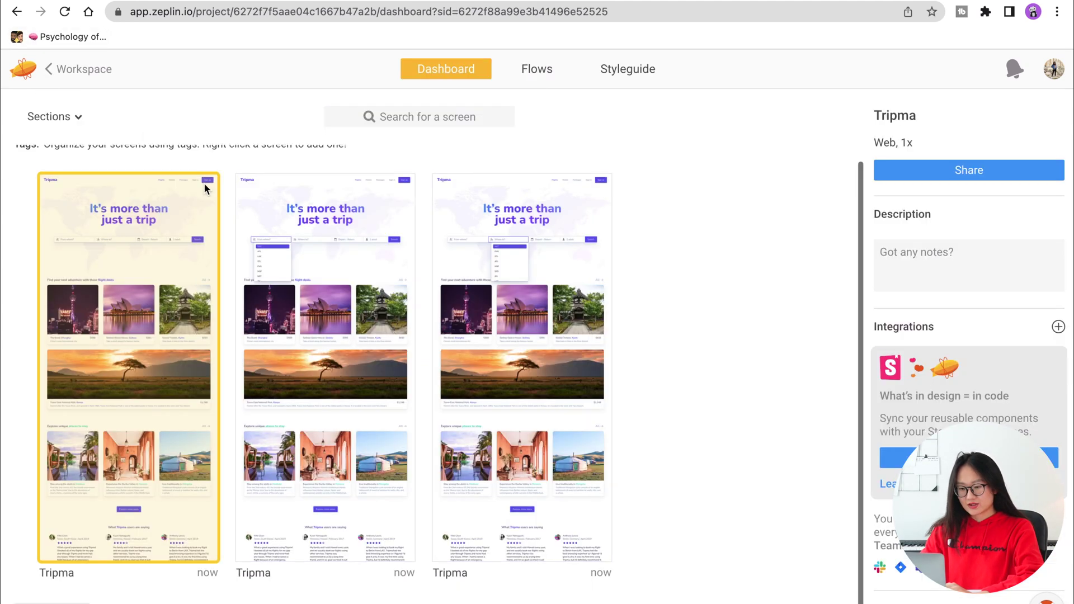
Step: Put the third Tripma screen into a new section and name the section Home
{"action": "left_click_drag", "start_coordinate": [311, 312], "coordinate": [424, 369]}
{"action": "scroll", "coordinate": [430, 360], "scroll_direction": "down", "scroll_amount": 4}
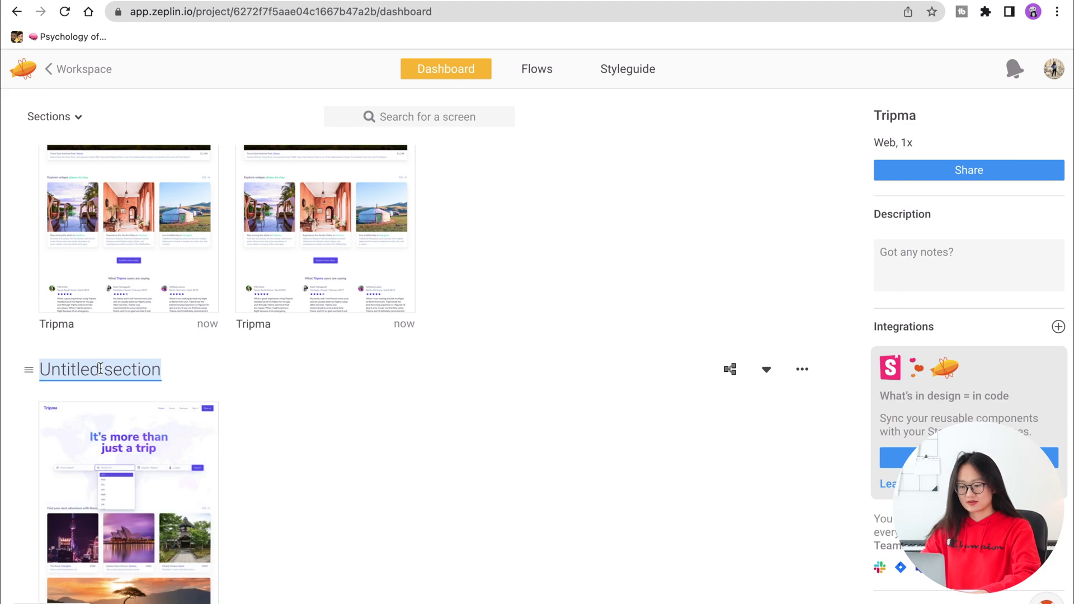
{"action": "type", "text": "Home :)"}
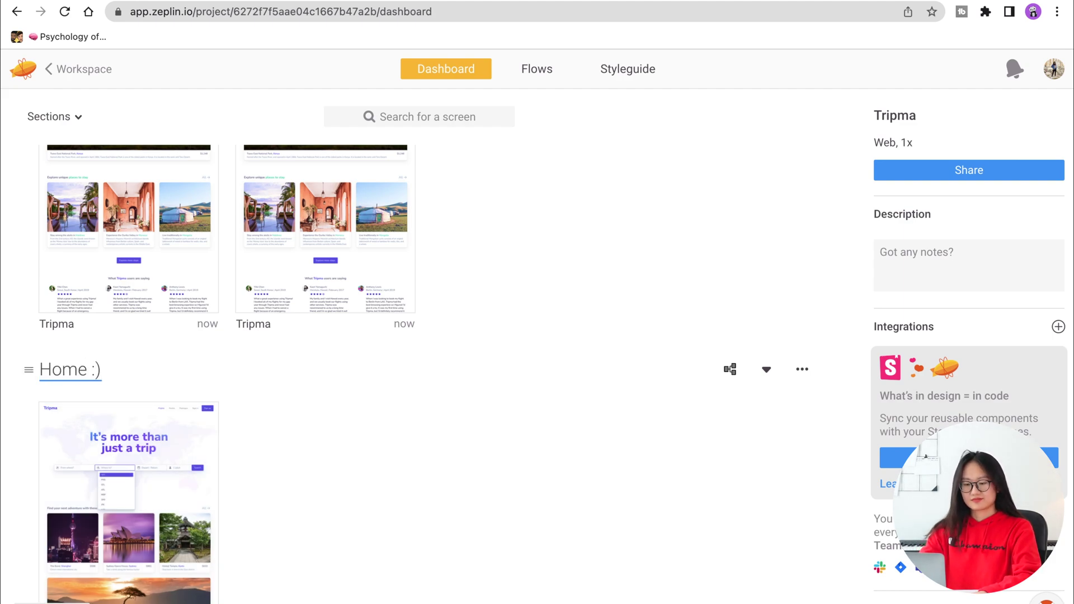
{"action": "key", "text": "BackSpace"}
{"action": "key", "text": "BackSpace"}
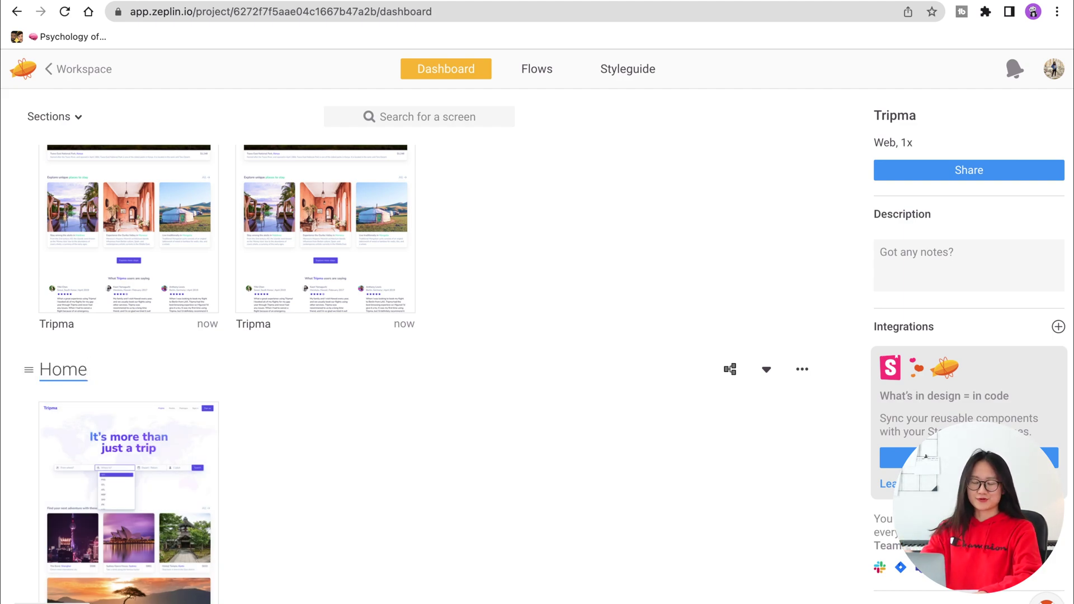
{"action": "scroll", "coordinate": [514, 438], "scroll_direction": "up", "scroll_amount": 5}
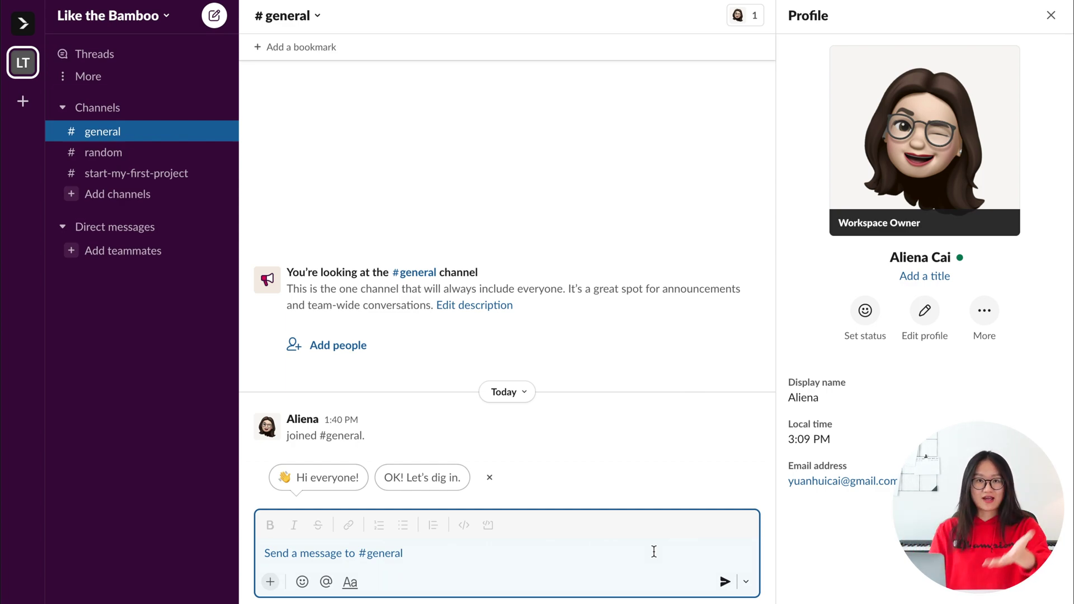
Step: Post the message "Hello world :)" in the #general channel and add a raised-hands emoji reaction to it
{"action": "left_click", "coordinate": [524, 546]}
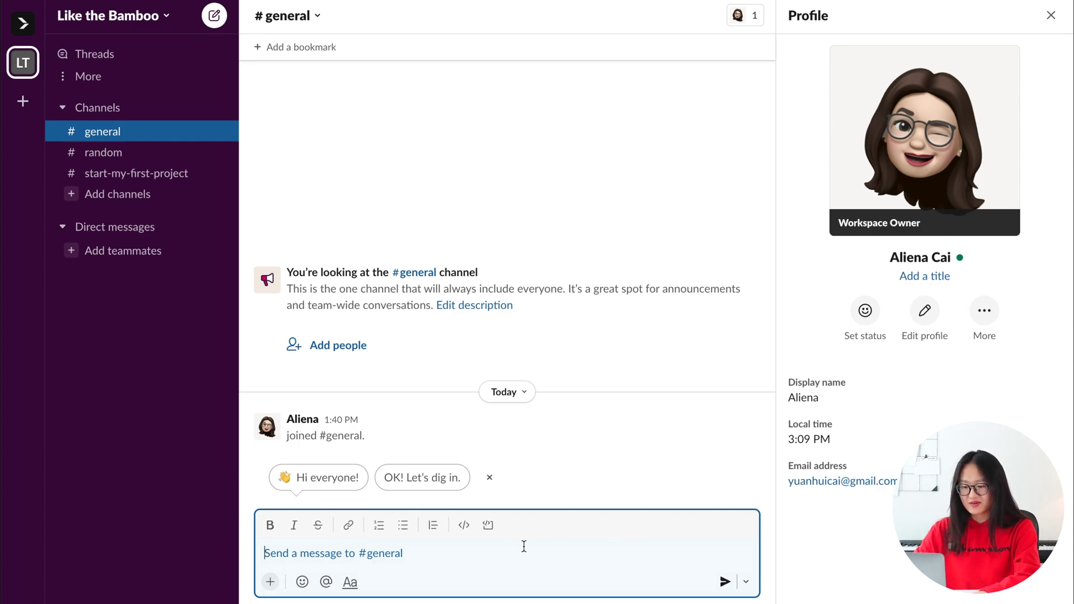
{"action": "type", "text": "Hello world :)"}
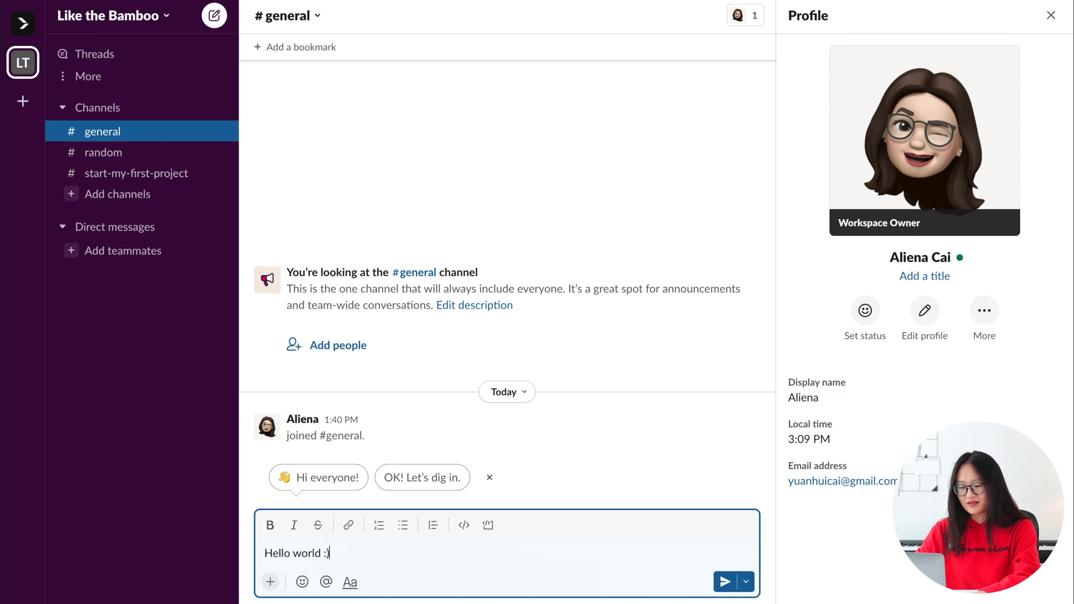
{"action": "key", "text": "Return"}
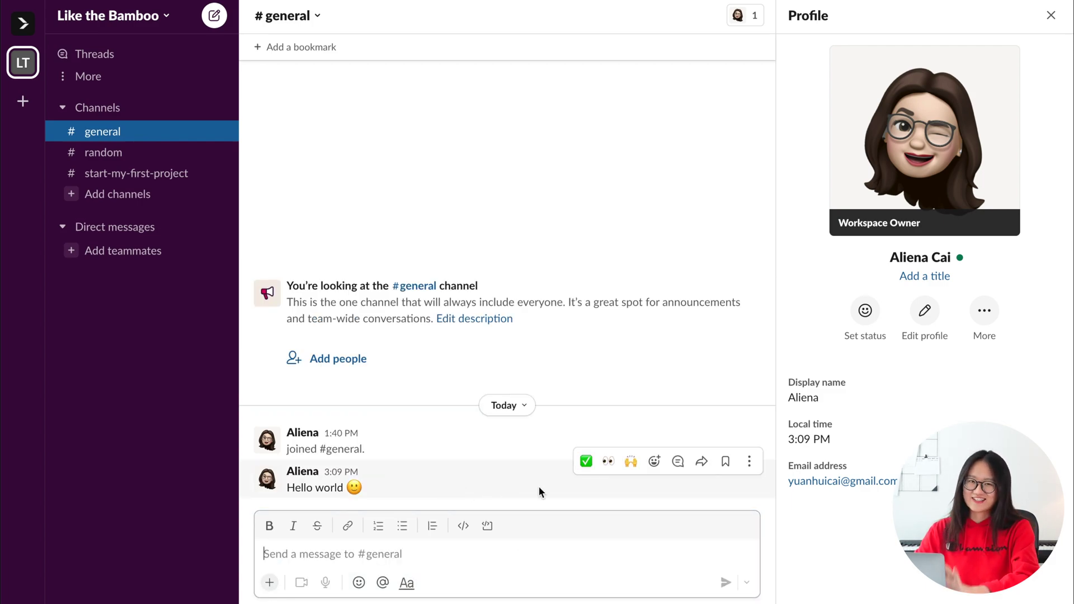
{"action": "left_click", "coordinate": [656, 460]}
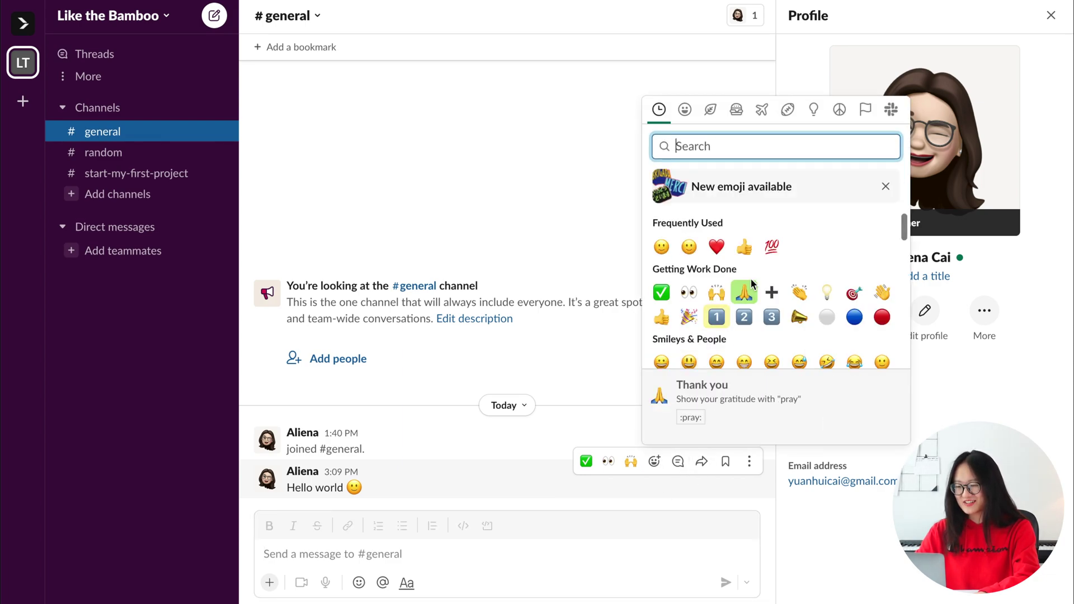
{"action": "left_click", "coordinate": [716, 292]}
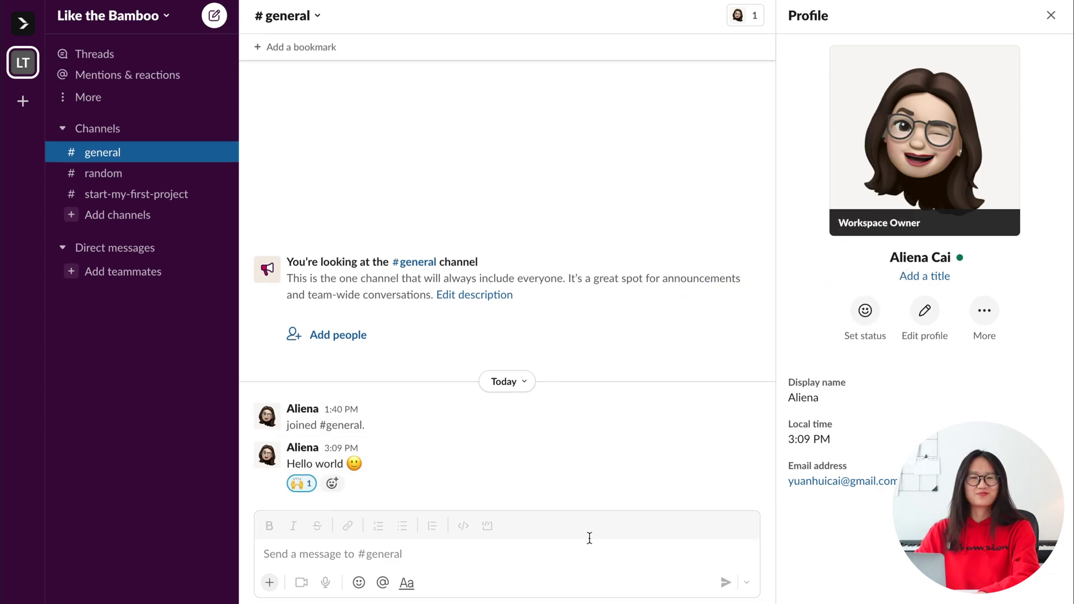
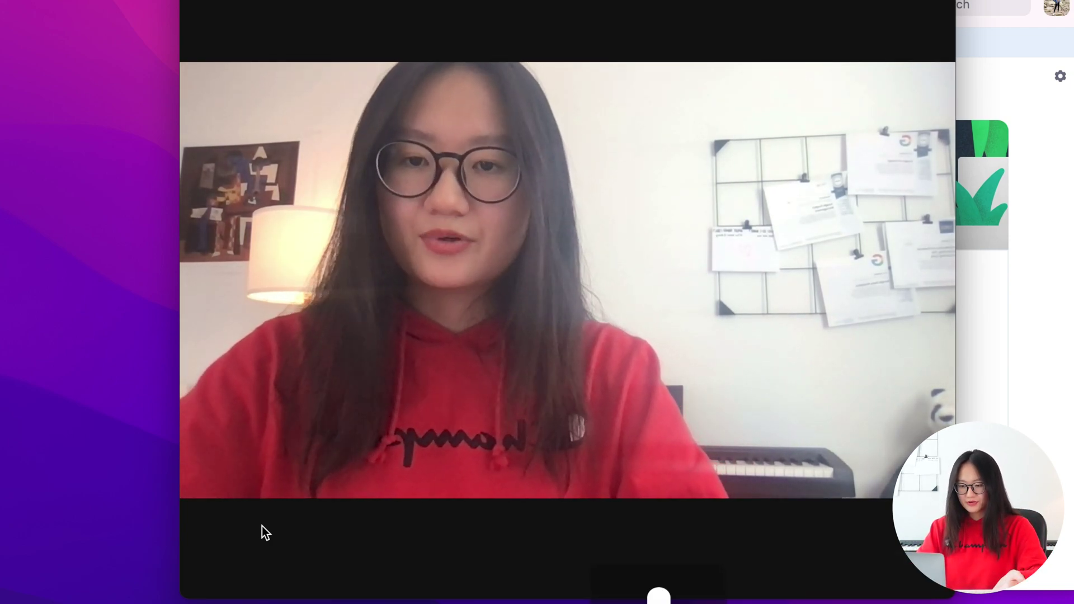
Step: Switch to Zoom and try Studio Effects with Red lip color, the first eyebrow style and the Blaze Royale beard
{"action": "mouse_move", "coordinate": [242, 534]}
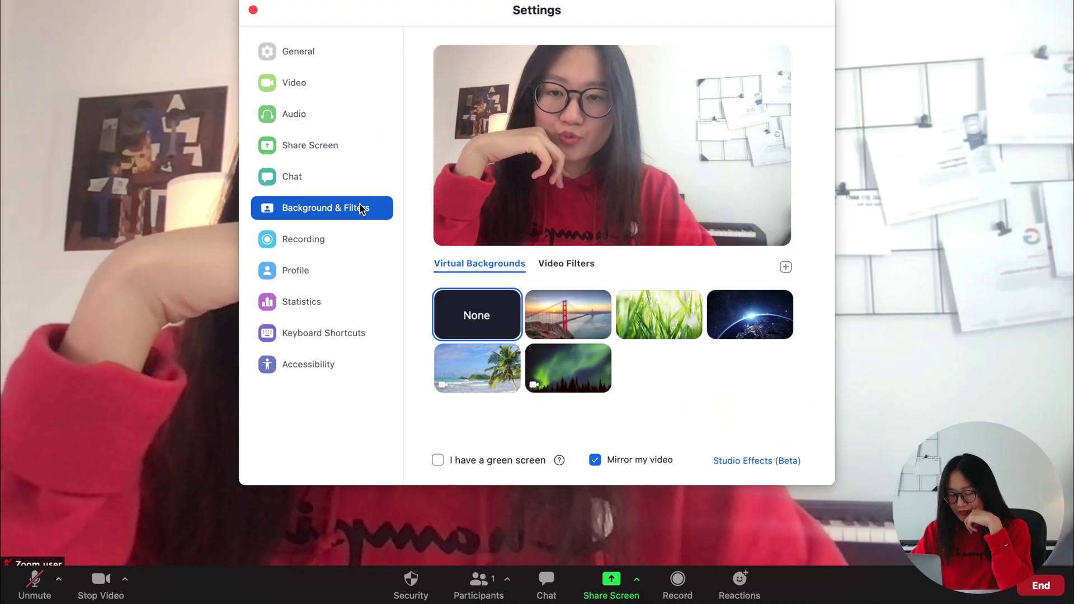
{"action": "left_click", "coordinate": [764, 462]}
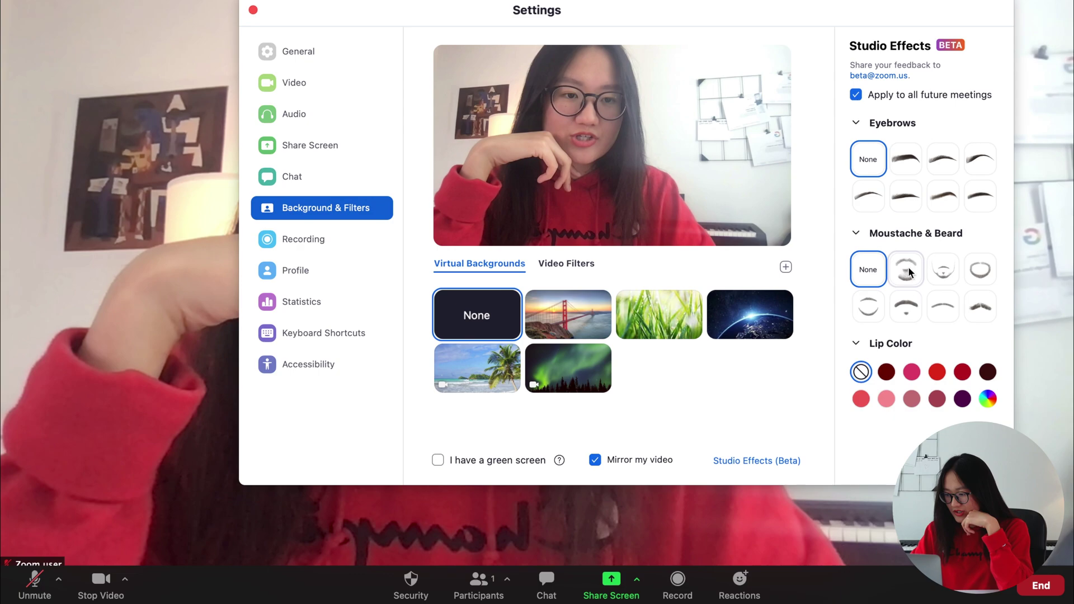
{"action": "left_click", "coordinate": [937, 372]}
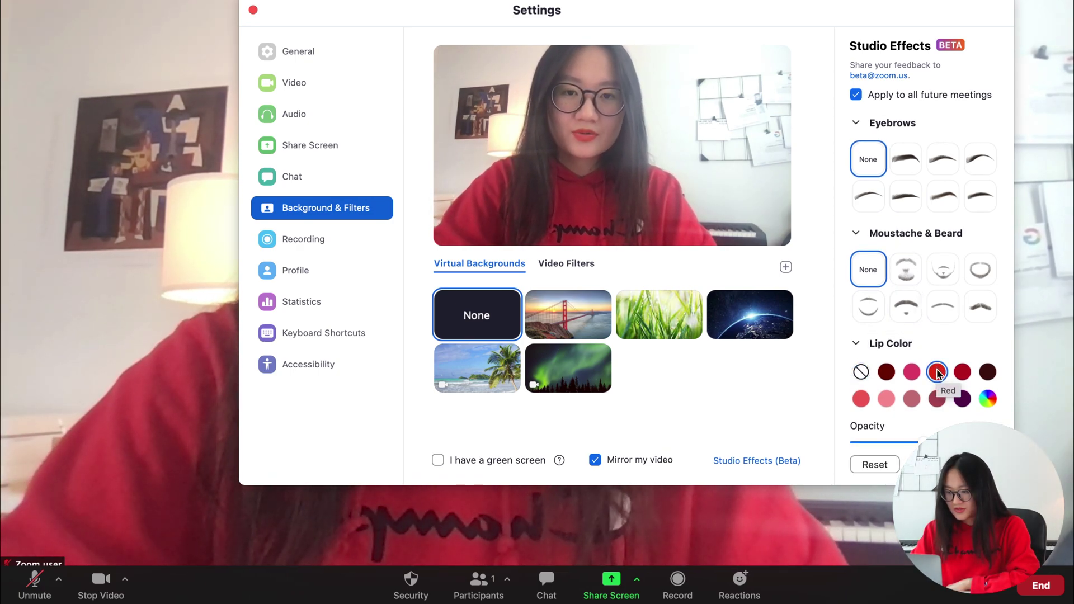
{"action": "left_click", "coordinate": [912, 161]}
{"action": "left_click", "coordinate": [906, 336]}
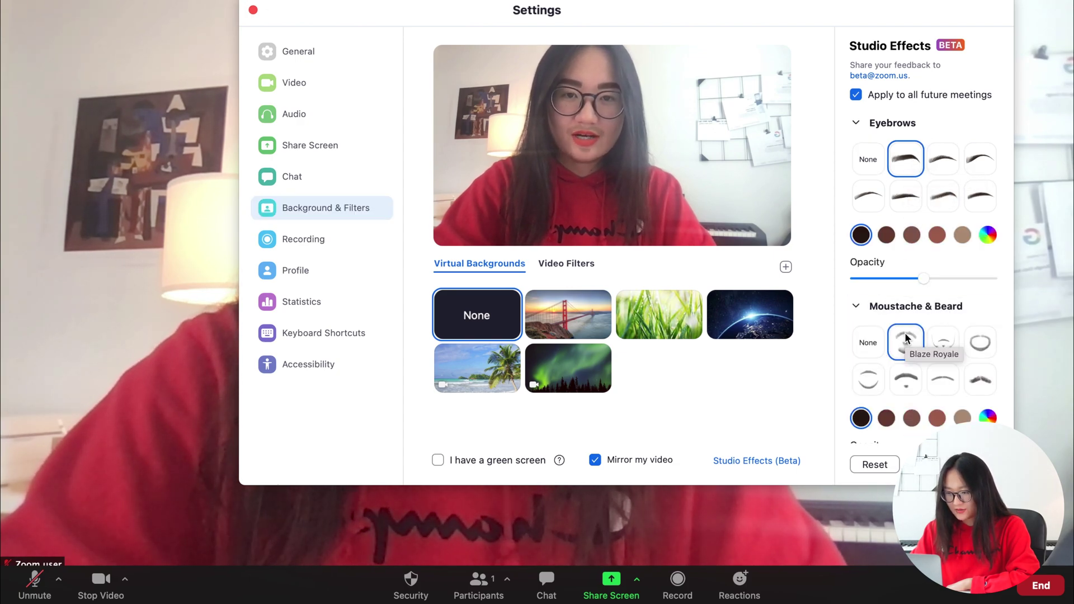
Step: Reset the beard, eyebrow and lip color effects to none and close the meeting's video settings
{"action": "left_click", "coordinate": [876, 340]}
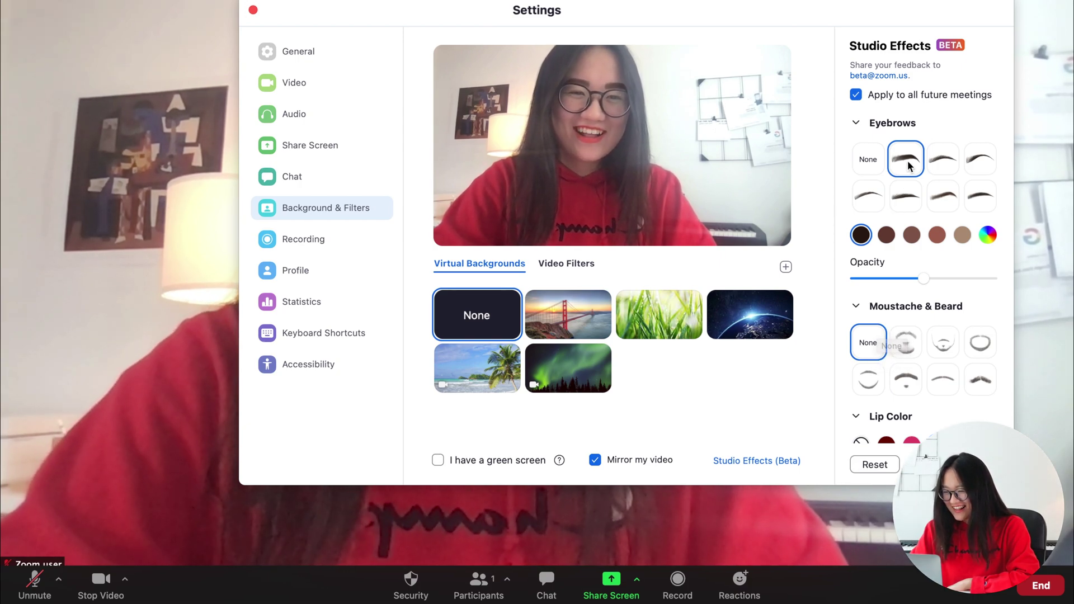
{"action": "left_click", "coordinate": [876, 160]}
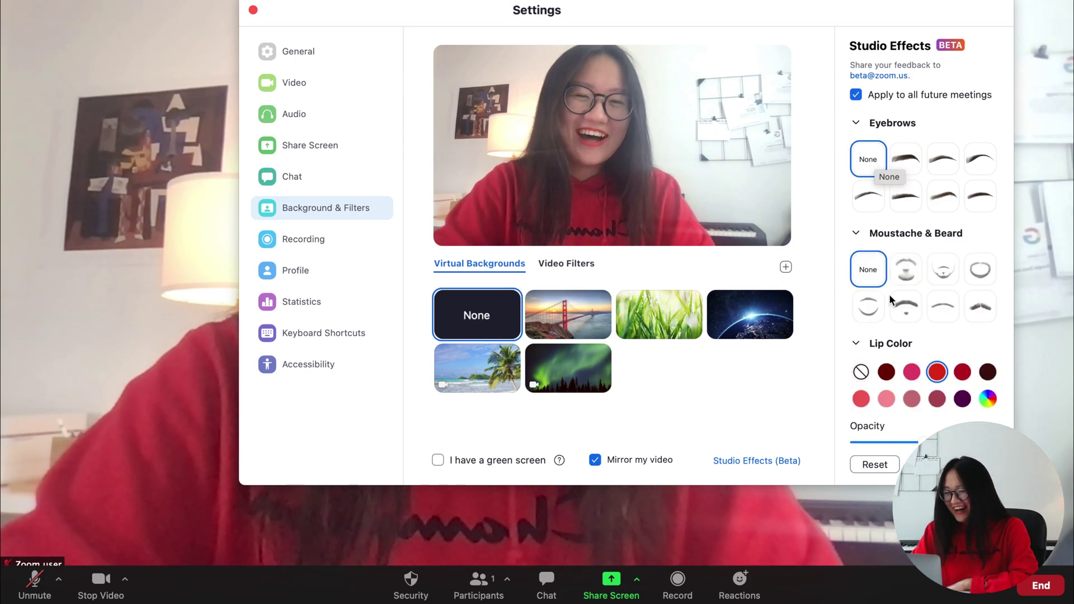
{"action": "scroll", "coordinate": [867, 252], "scroll_direction": "down", "scroll_amount": 1}
{"action": "left_click", "coordinate": [859, 356]}
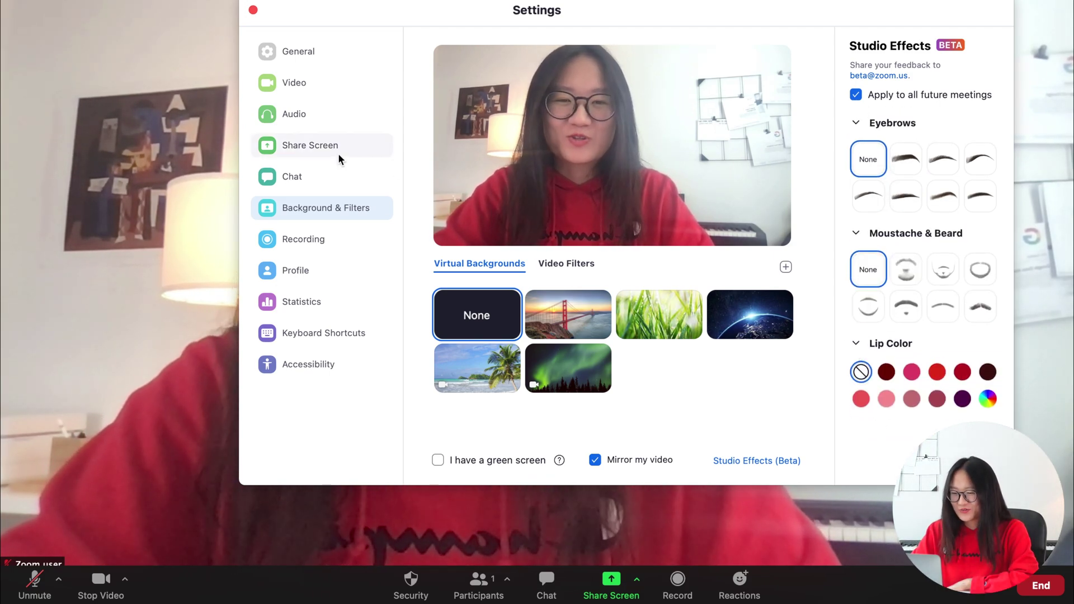
{"action": "left_click", "coordinate": [253, 10]}
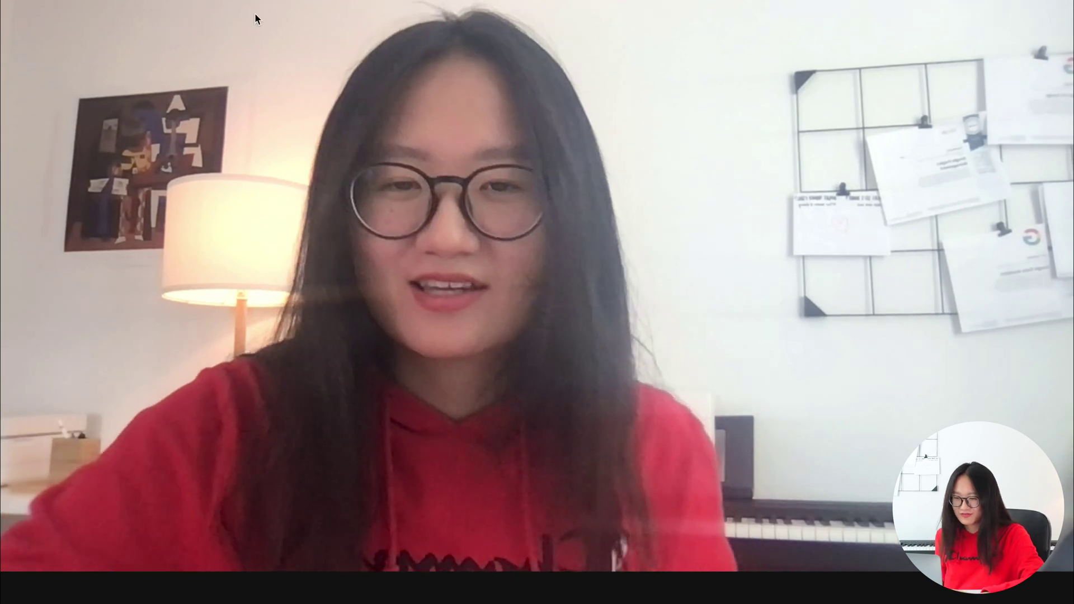
Step: Send thumbs-up, clapping-hands and party-popper reactions in the meeting, one after another
{"action": "left_click", "coordinate": [739, 582]}
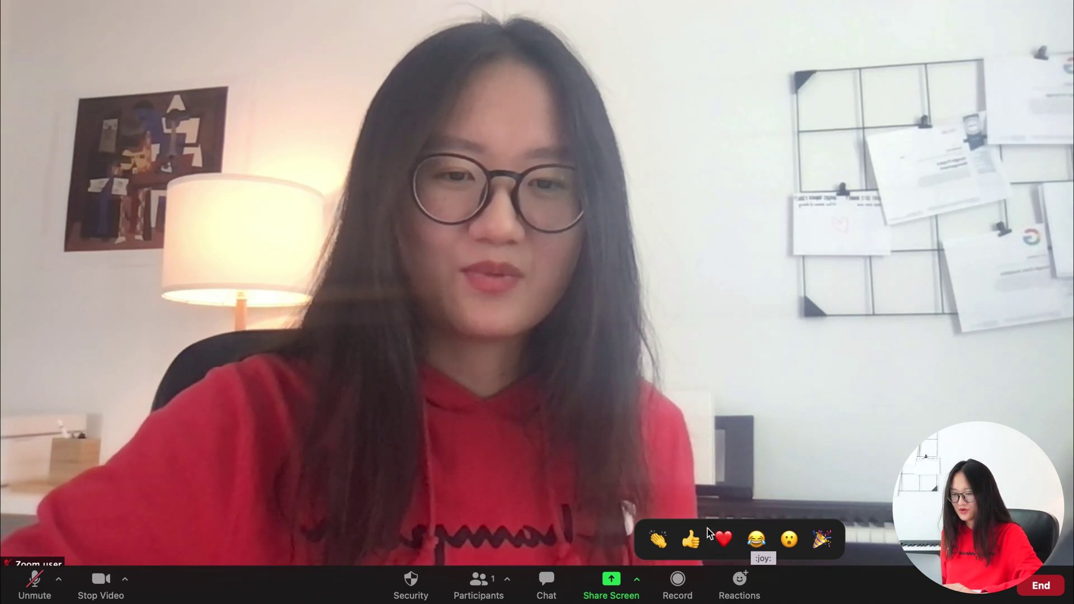
{"action": "left_click", "coordinate": [691, 538]}
{"action": "left_click", "coordinate": [733, 573]}
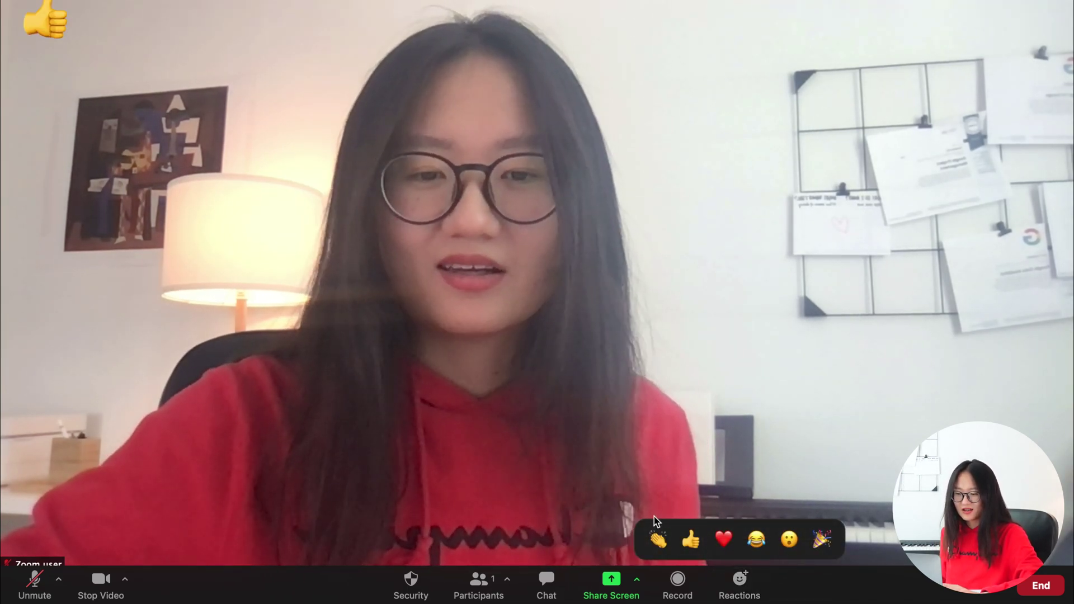
{"action": "left_click", "coordinate": [657, 538]}
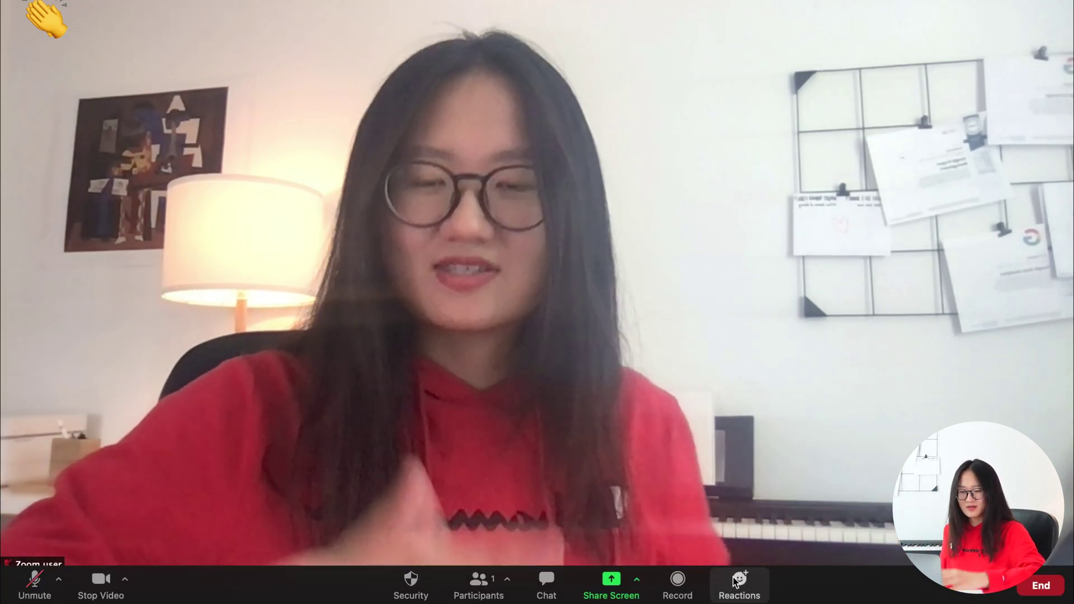
{"action": "left_click", "coordinate": [734, 582]}
{"action": "left_click", "coordinate": [810, 540]}
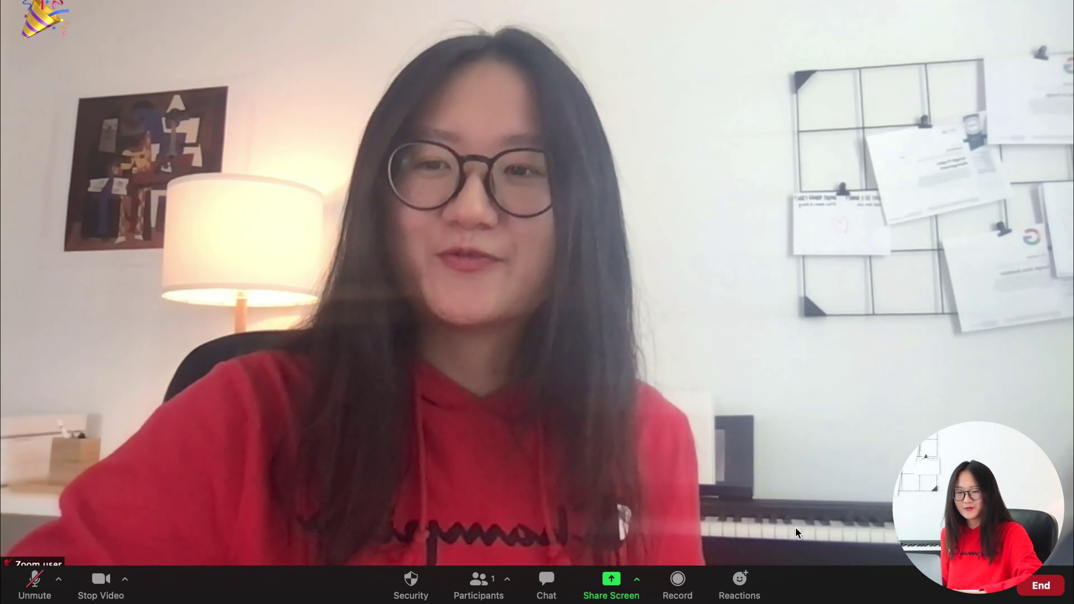